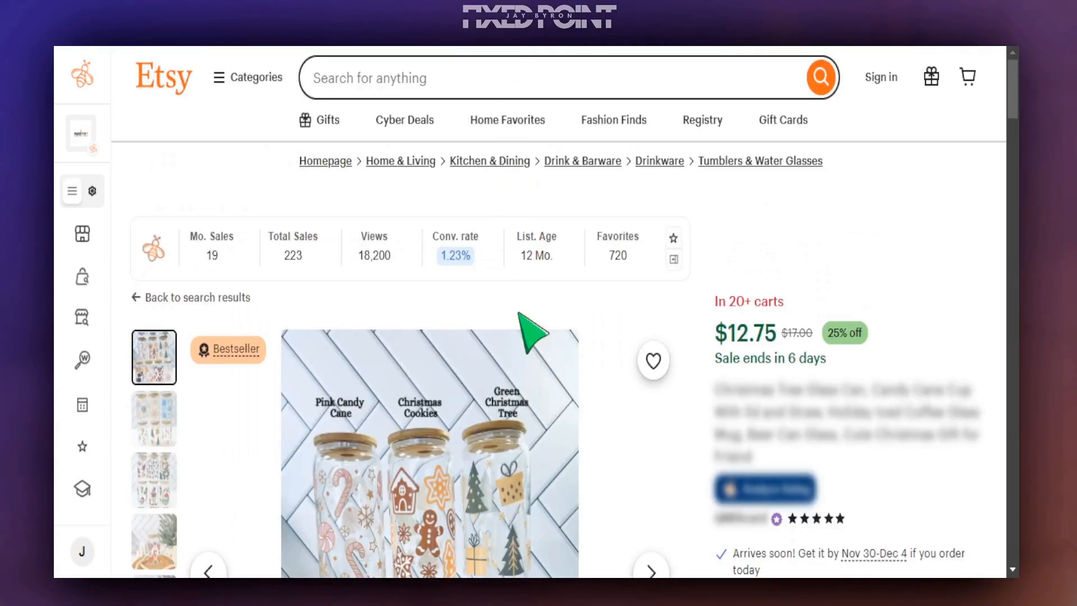
{"action": "scroll", "coordinate": [520, 315], "scroll_direction": "down", "scroll_amount": 2}
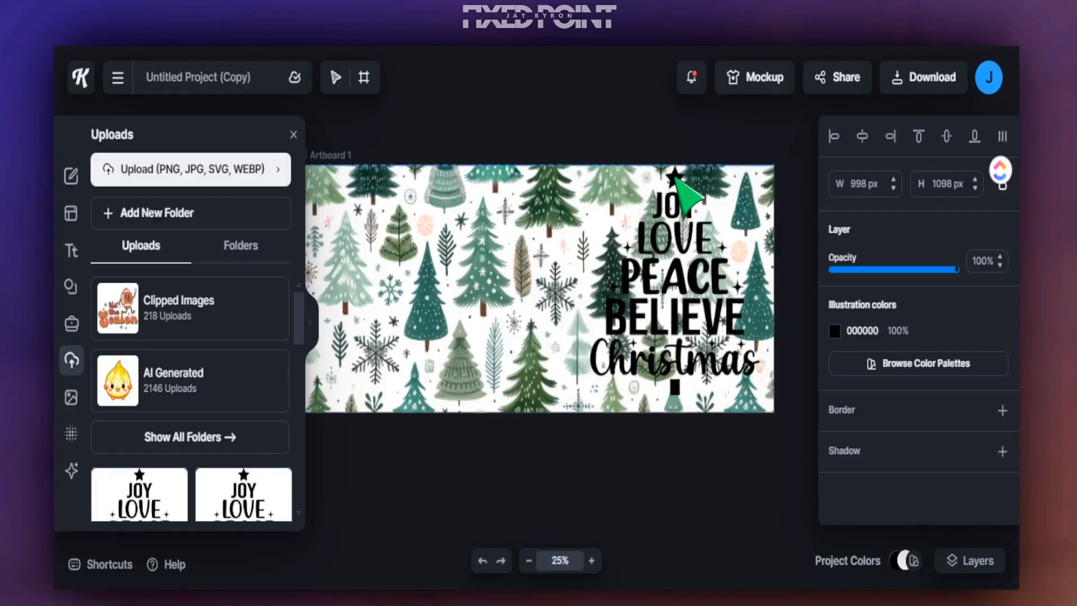
{"action": "left_click_drag", "start_coordinate": [677, 177], "coordinate": [681, 199]}
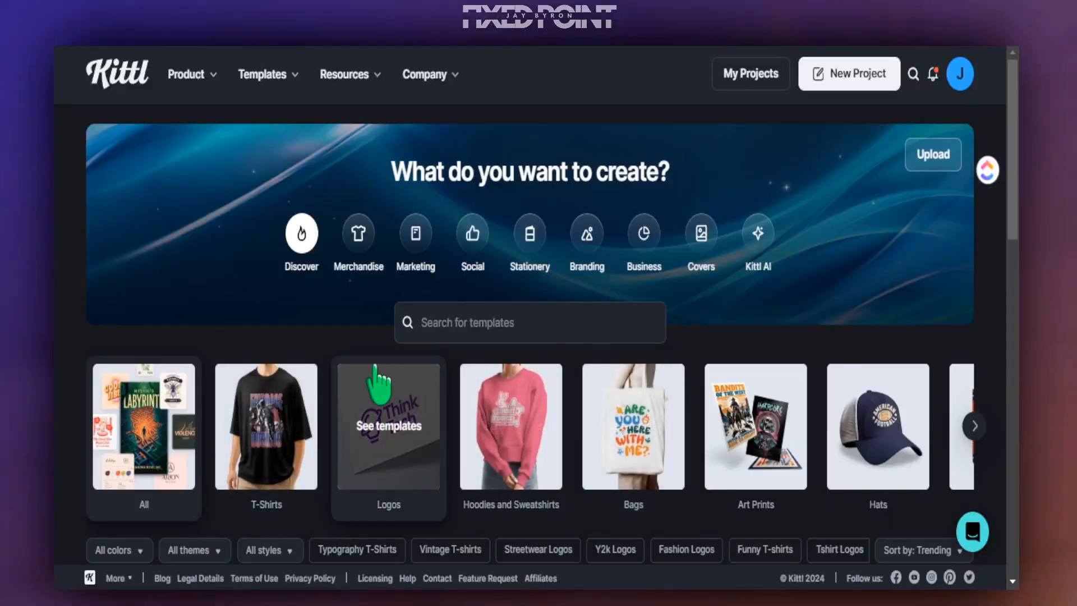
Browse the design templates on the Kittl home page for style ideas
{"action": "scroll", "coordinate": [436, 368], "scroll_direction": "down", "scroll_amount": 12}
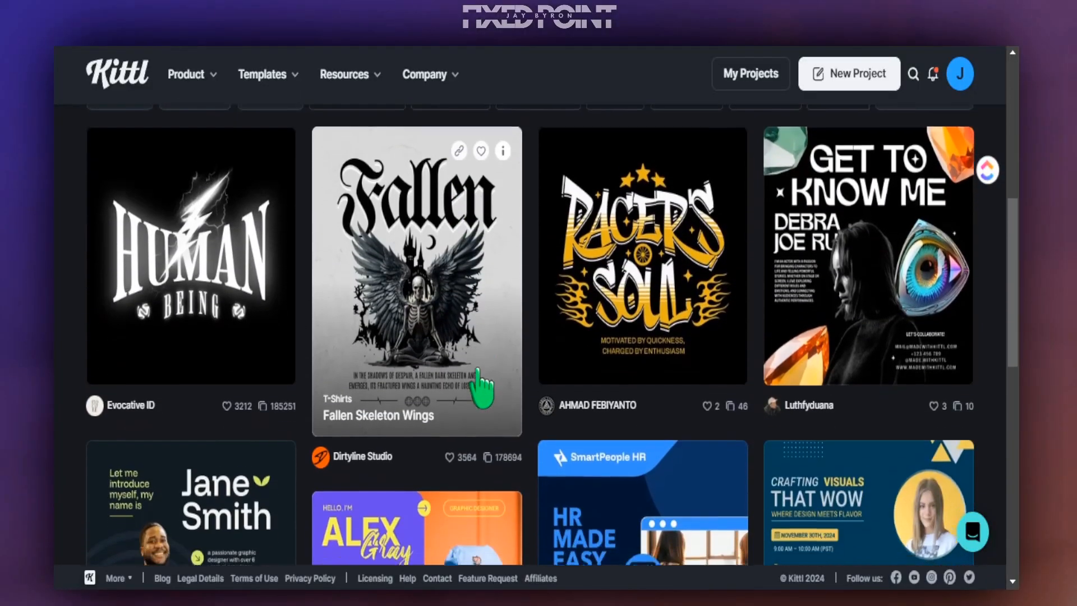
{"action": "scroll", "coordinate": [313, 324], "scroll_direction": "down", "scroll_amount": 10}
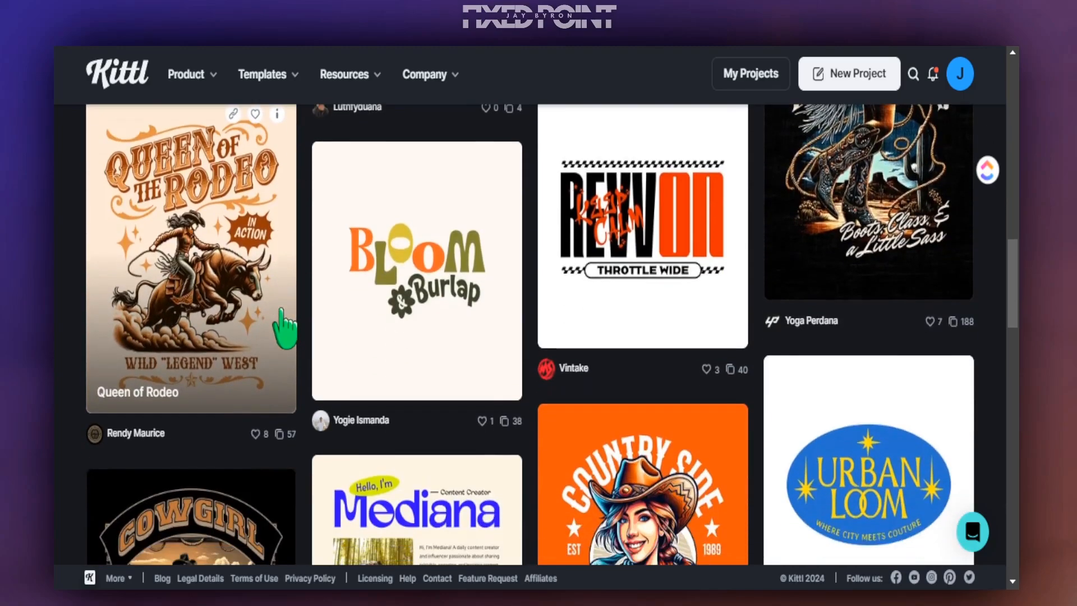
{"action": "scroll", "coordinate": [290, 325], "scroll_direction": "down", "scroll_amount": 5}
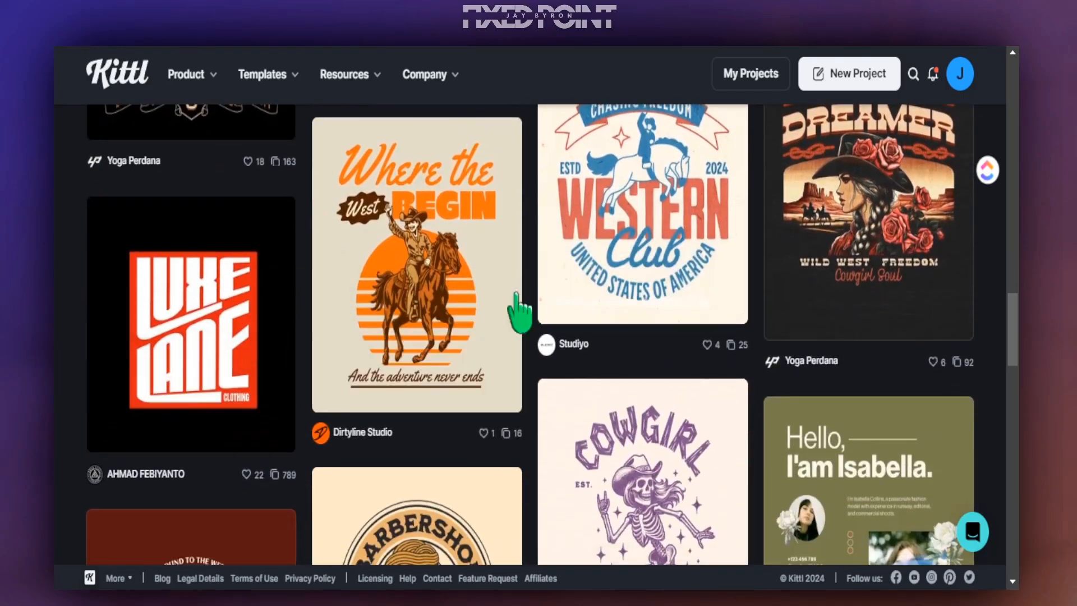
{"action": "scroll", "coordinate": [490, 357], "scroll_direction": "down", "scroll_amount": 5}
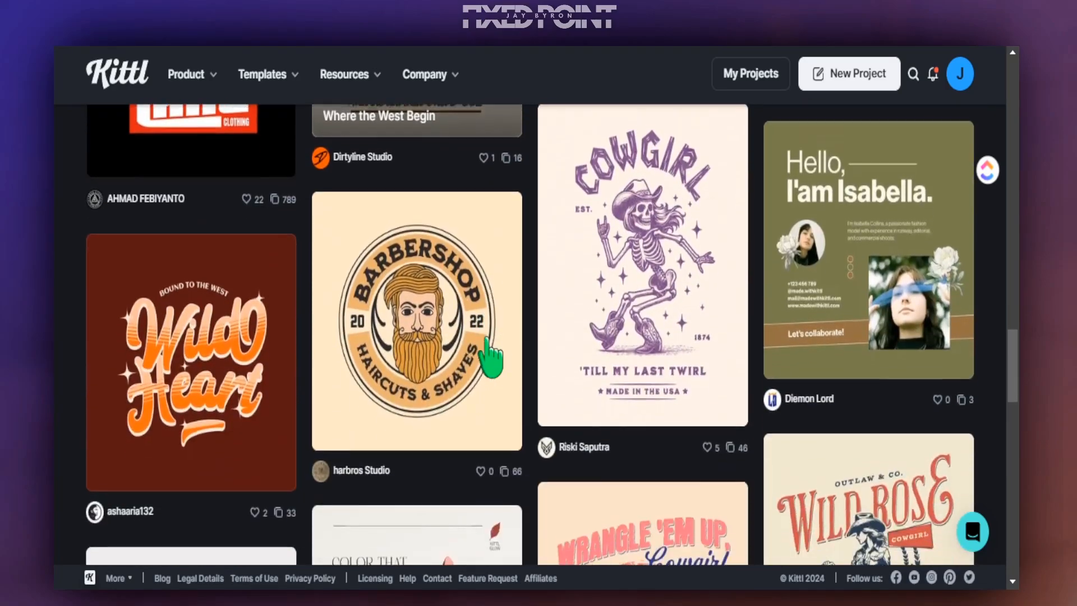
{"action": "scroll", "coordinate": [455, 362], "scroll_direction": "down", "scroll_amount": 3}
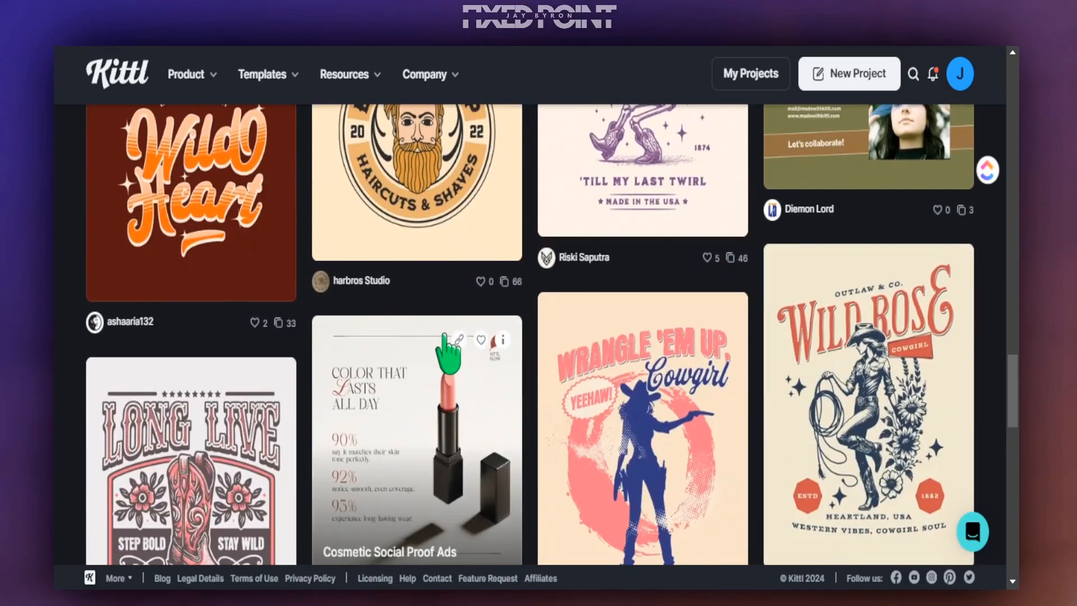
{"action": "scroll", "coordinate": [443, 351], "scroll_direction": "down", "scroll_amount": 3}
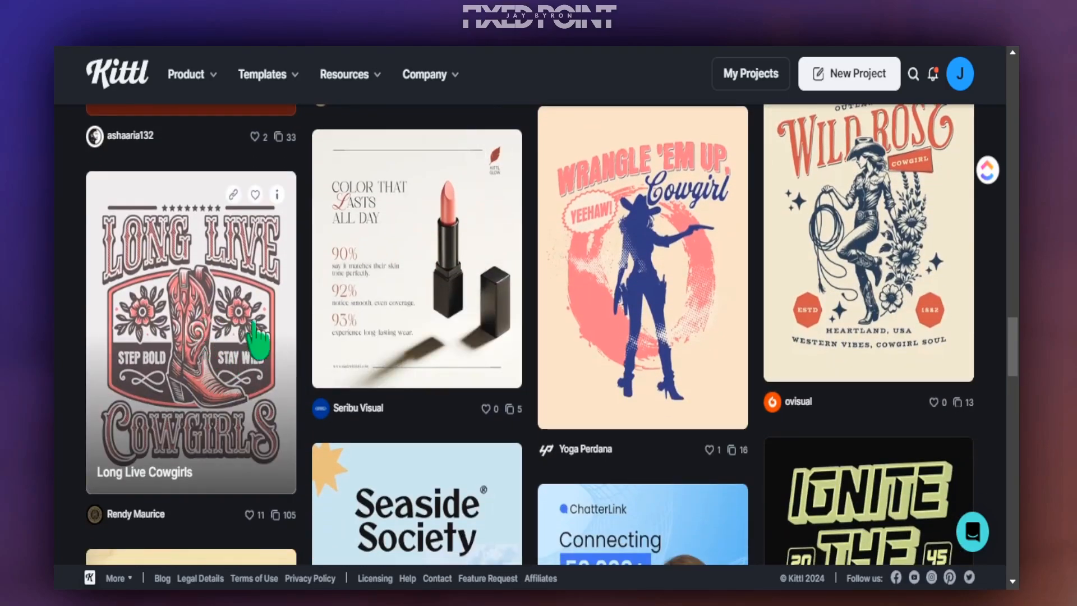
{"action": "scroll", "coordinate": [354, 332], "scroll_direction": "down", "scroll_amount": 7}
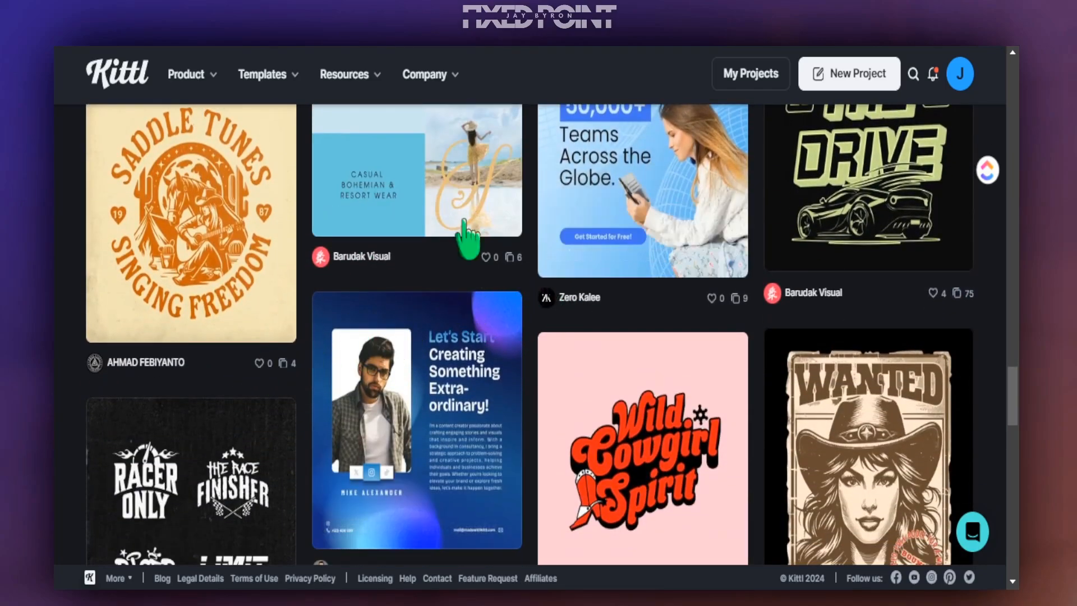
{"action": "scroll", "coordinate": [527, 174], "scroll_direction": "down", "scroll_amount": 12}
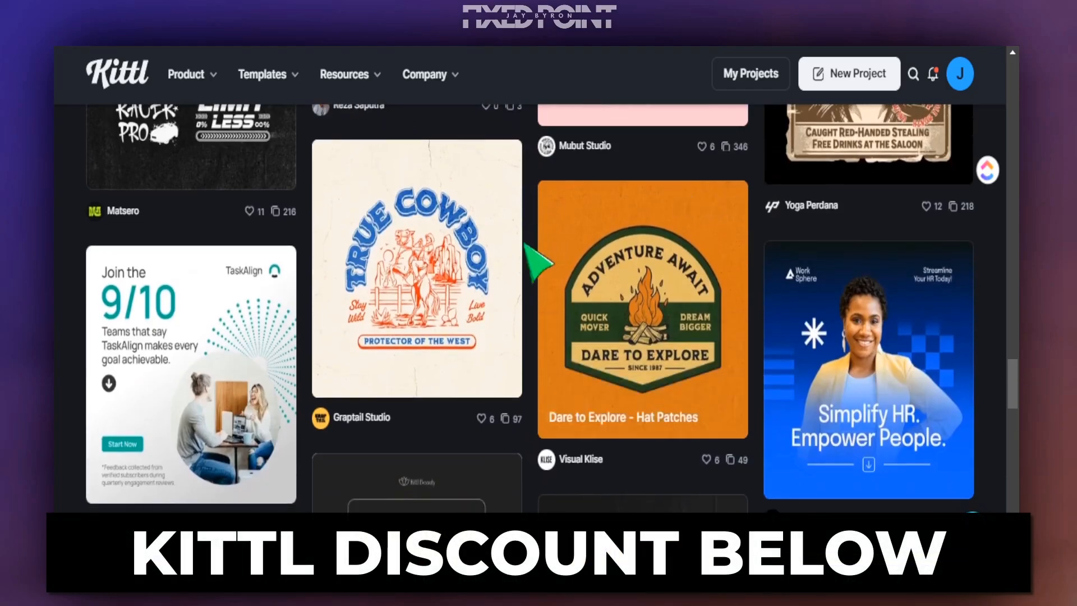
{"action": "scroll", "coordinate": [499, 257], "scroll_direction": "down", "scroll_amount": 3}
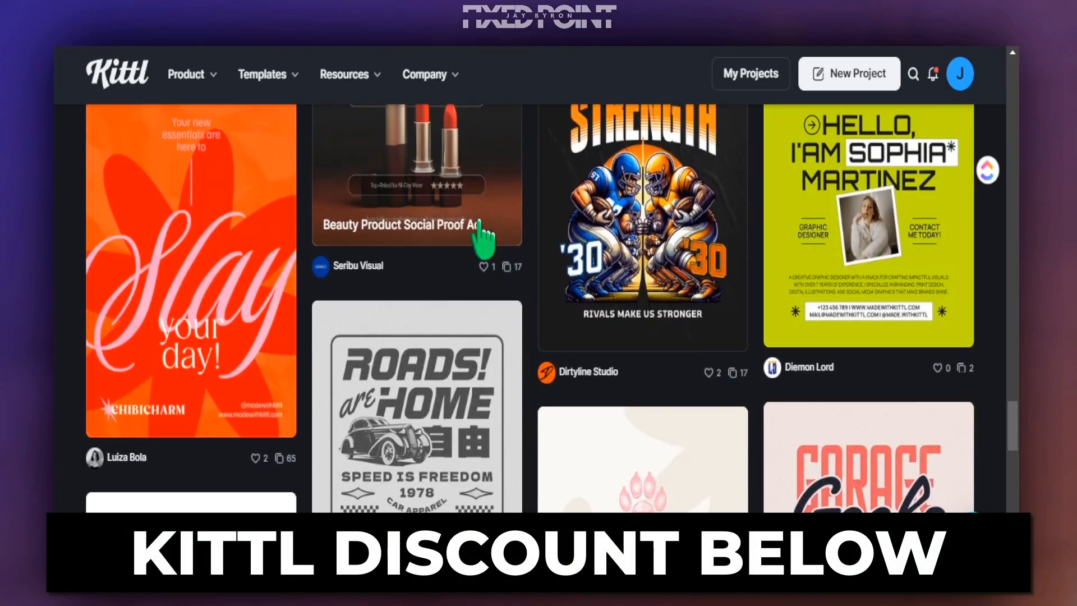
{"action": "scroll", "coordinate": [492, 249], "scroll_direction": "down", "scroll_amount": 5}
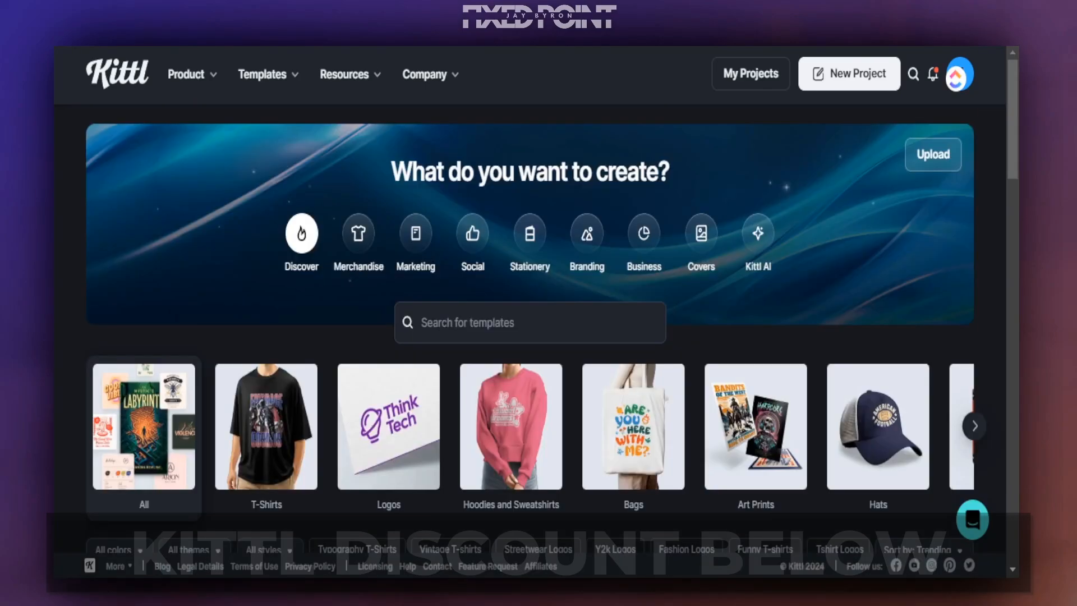
{"action": "mouse_move", "coordinate": [268, 75]}
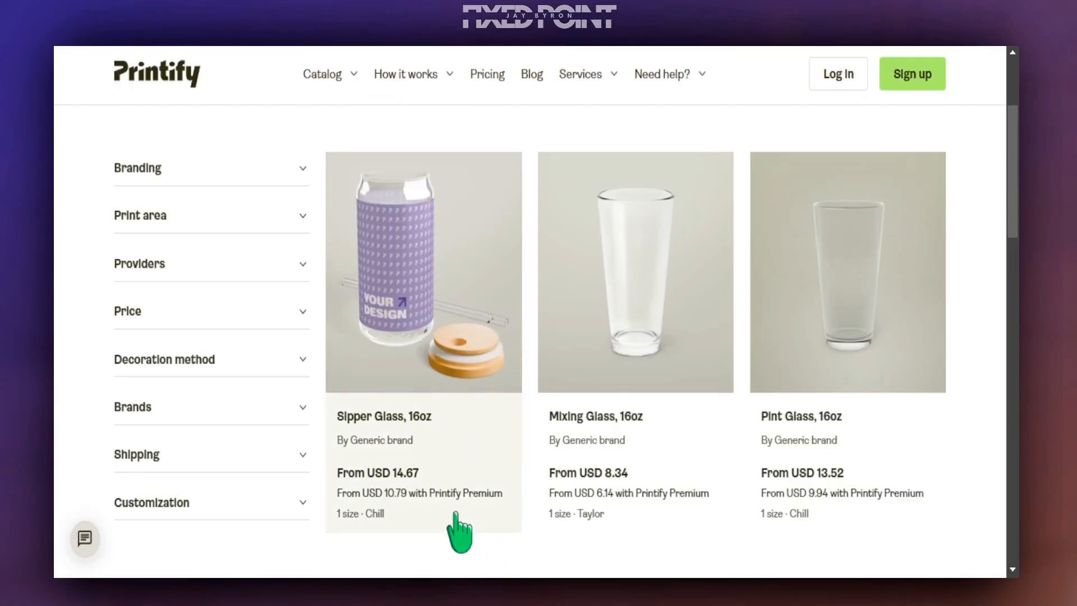
Switch to Printify, open the Sipper Glass, 16oz product and start designing it with the Chill provider
{"action": "left_click", "coordinate": [387, 375]}
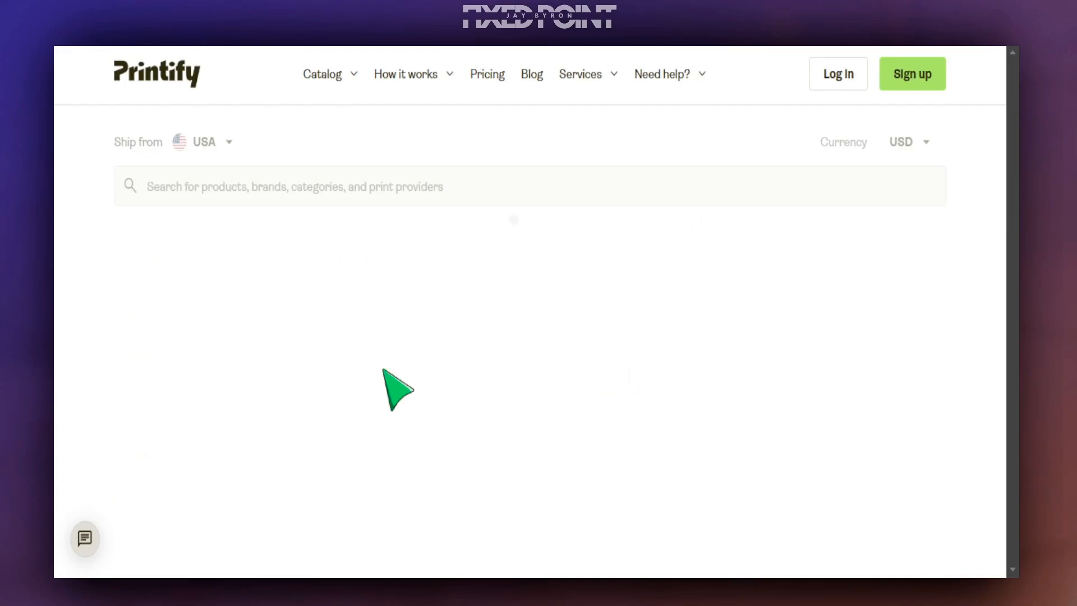
{"action": "scroll", "coordinate": [556, 421], "scroll_direction": "down", "scroll_amount": 3}
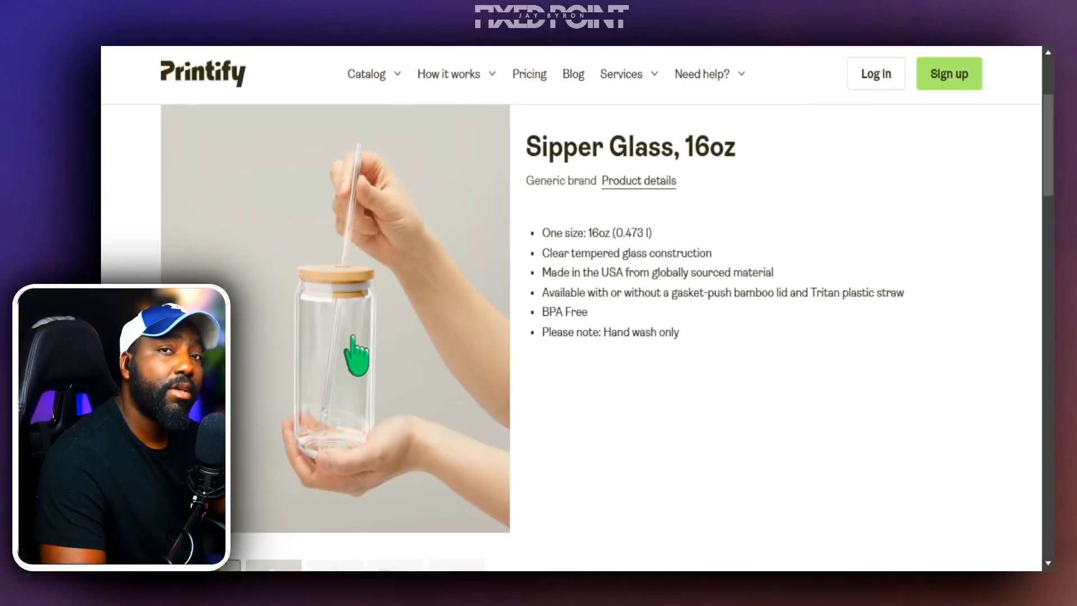
{"action": "scroll", "coordinate": [520, 414], "scroll_direction": "down", "scroll_amount": 6}
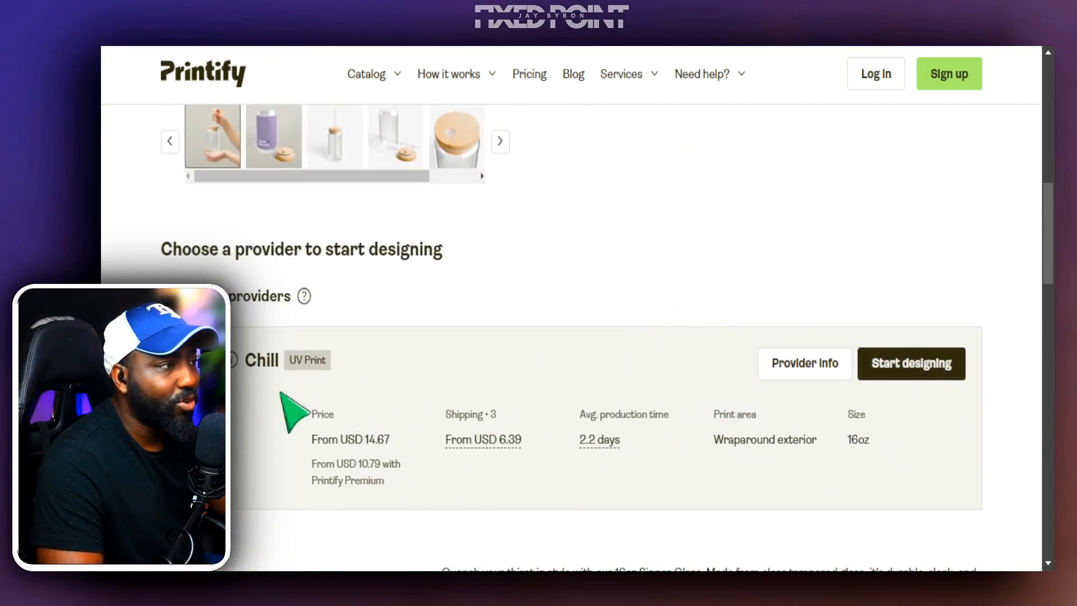
{"action": "left_click", "coordinate": [900, 391]}
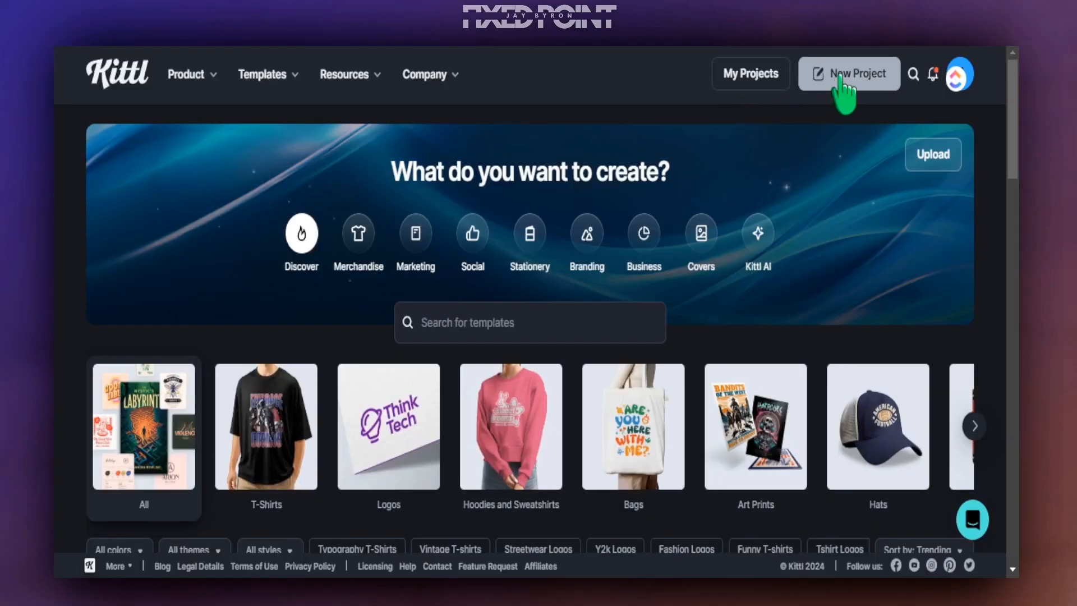
Switch to Kittl and create a new project with an artboard of 2794 × 1179 px
{"action": "left_click", "coordinate": [844, 81]}
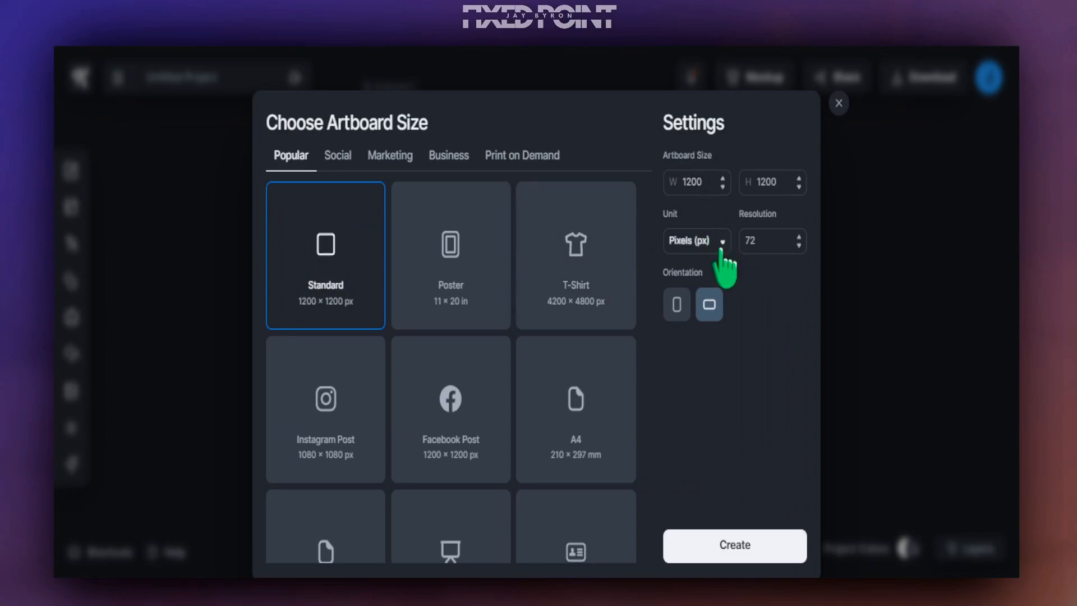
{"action": "double_click", "coordinate": [689, 183]}
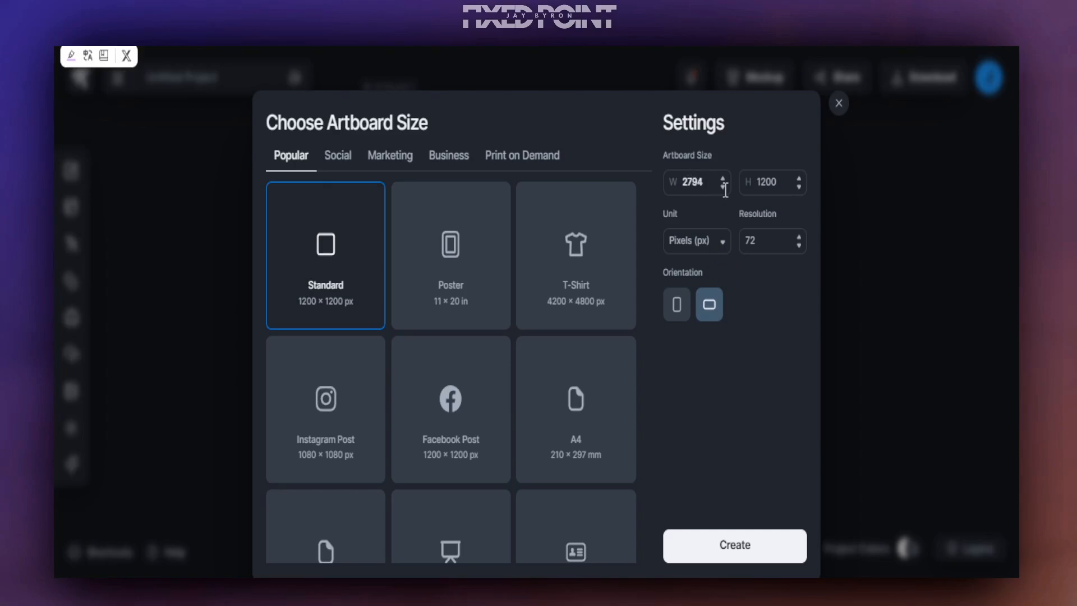
{"action": "double_click", "coordinate": [769, 183]}
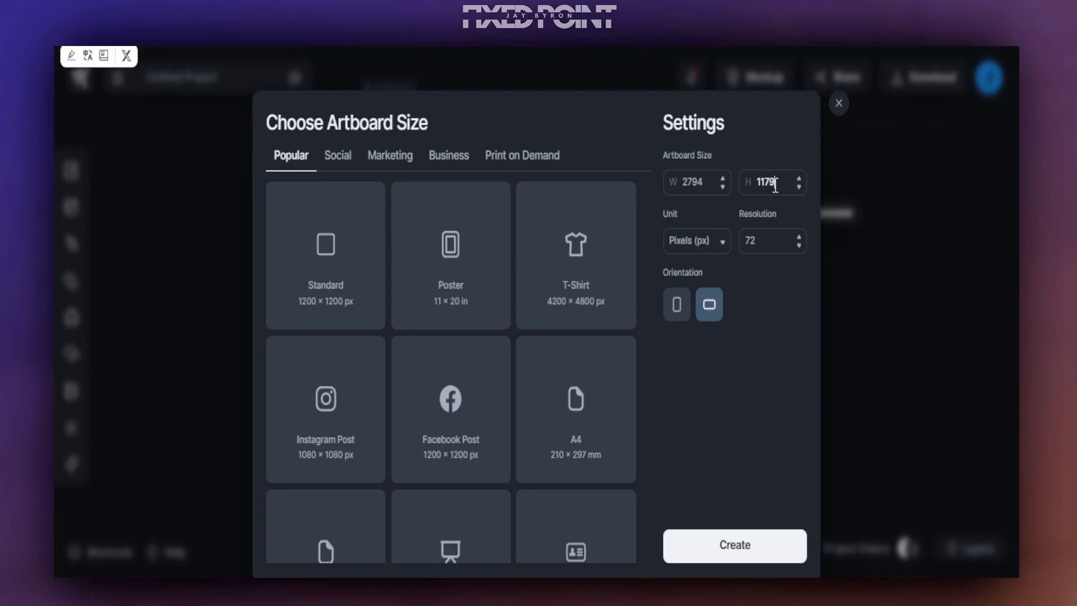
{"action": "left_click", "coordinate": [739, 551]}
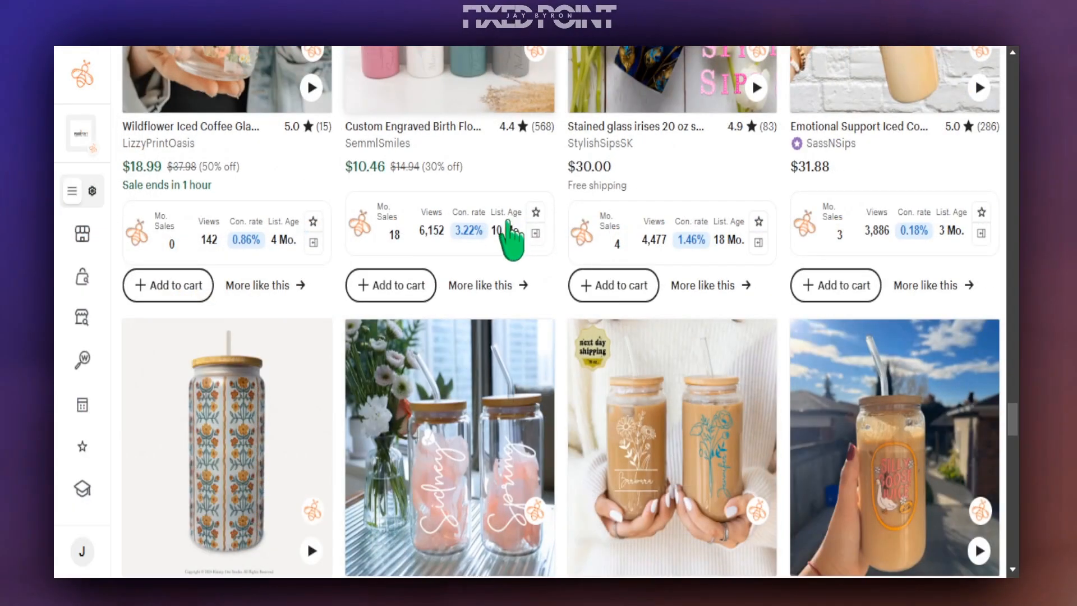
Switch to Etsy and examine the glass cup search results and Christmas bestseller listings for sales figures and design styles
{"action": "scroll", "coordinate": [533, 222], "scroll_direction": "up", "scroll_amount": 5}
{"action": "scroll", "coordinate": [393, 337], "scroll_direction": "down", "scroll_amount": 15}
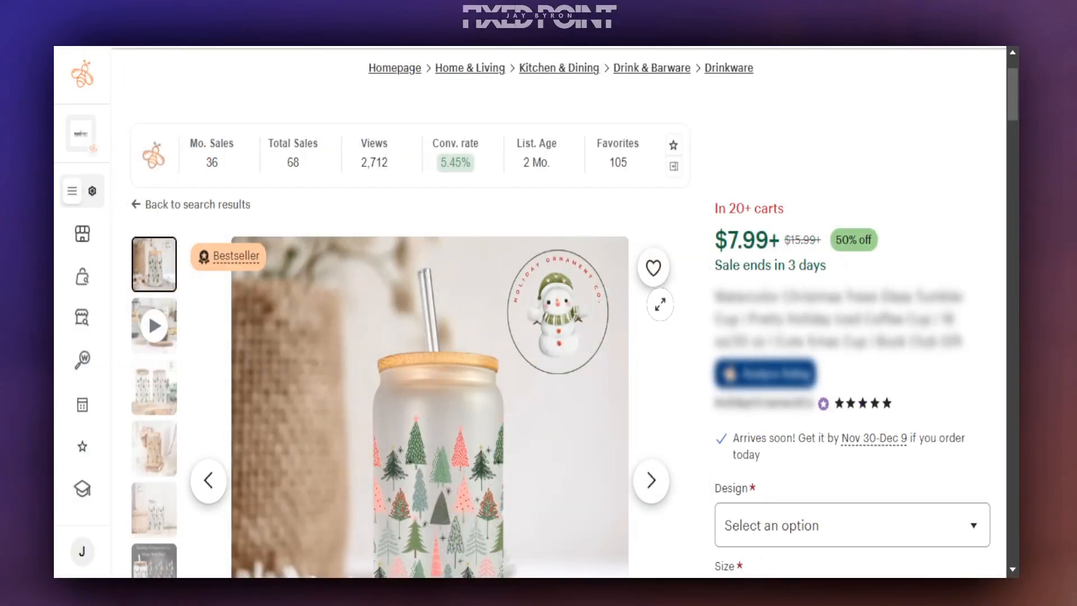
{"action": "scroll", "coordinate": [572, 342], "scroll_direction": "down", "scroll_amount": 2}
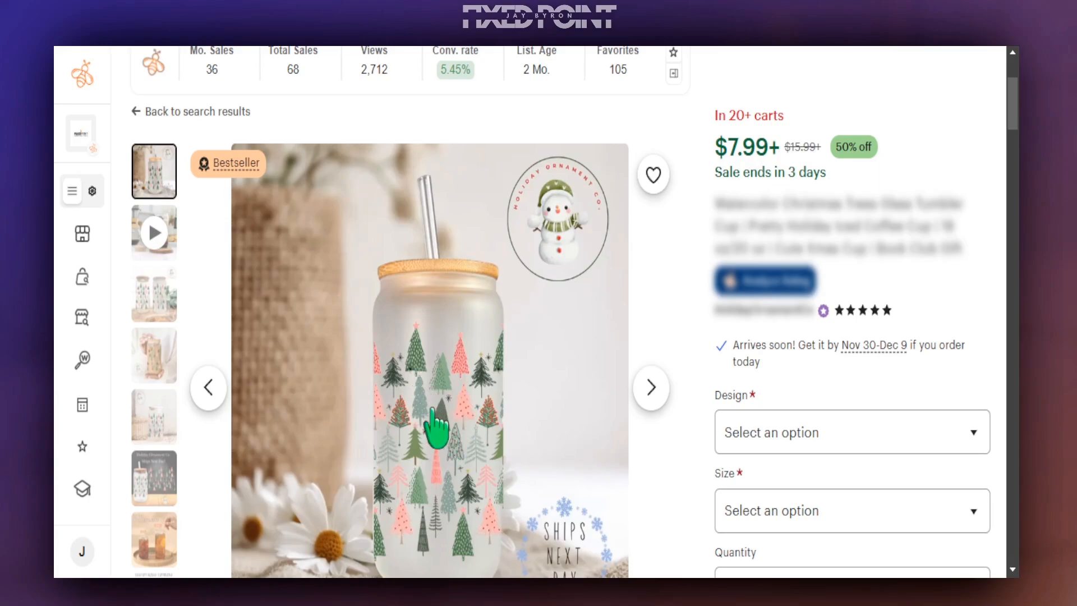
{"action": "scroll", "coordinate": [449, 416], "scroll_direction": "up", "scroll_amount": 2}
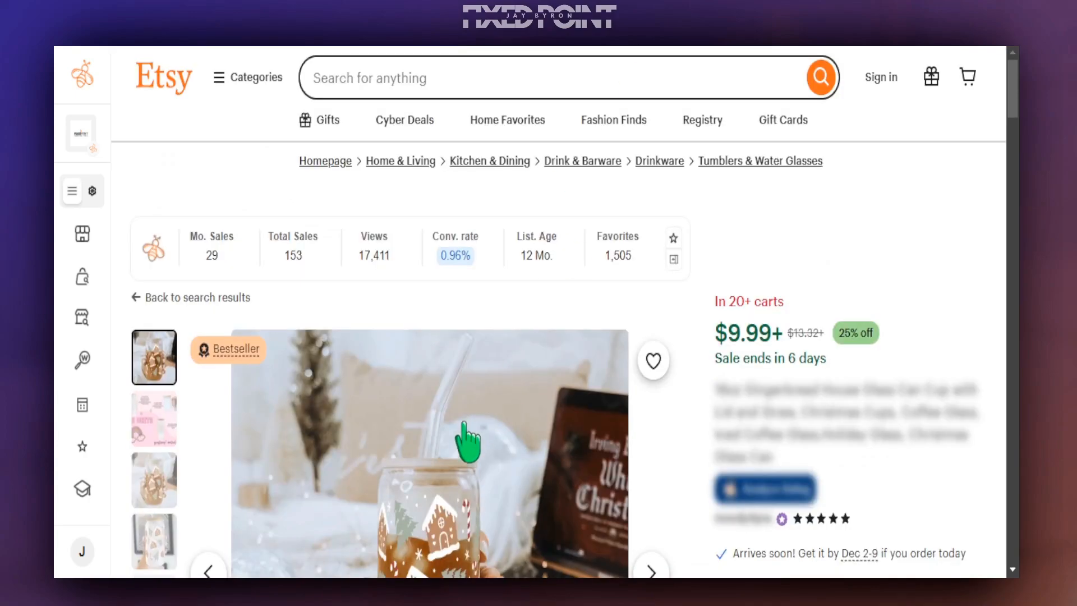
{"action": "scroll", "coordinate": [465, 432], "scroll_direction": "down", "scroll_amount": 3}
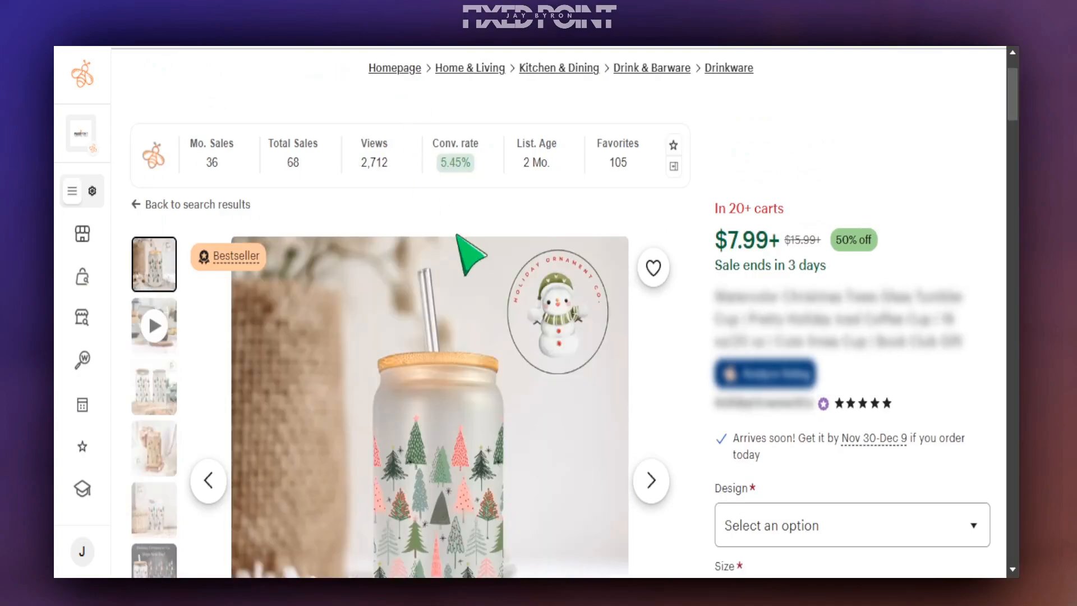
{"action": "scroll", "coordinate": [473, 284], "scroll_direction": "down", "scroll_amount": 3}
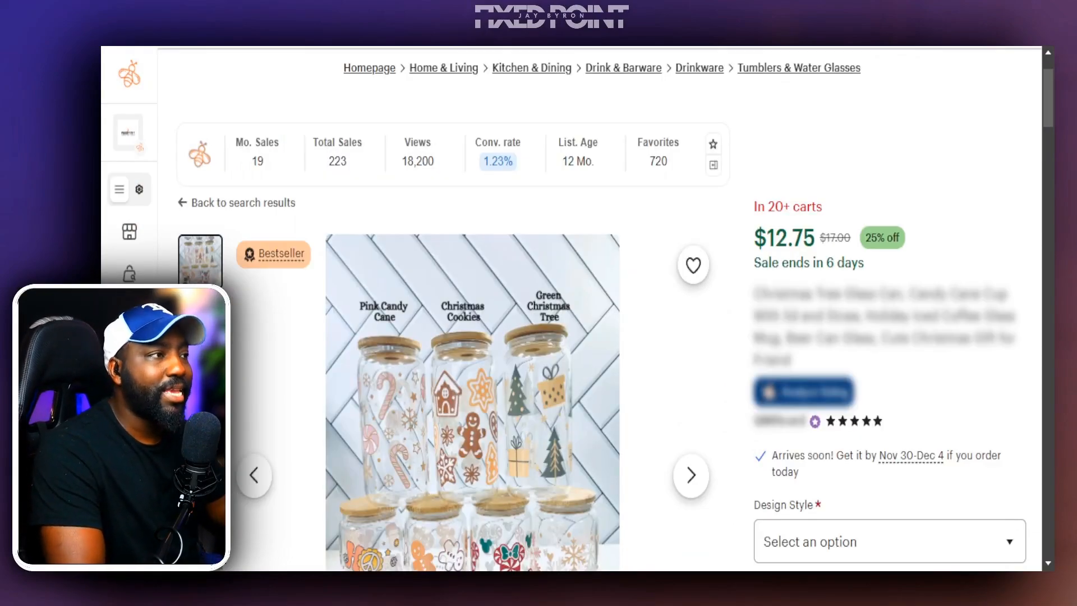
{"action": "scroll", "coordinate": [599, 323], "scroll_direction": "down", "scroll_amount": 3}
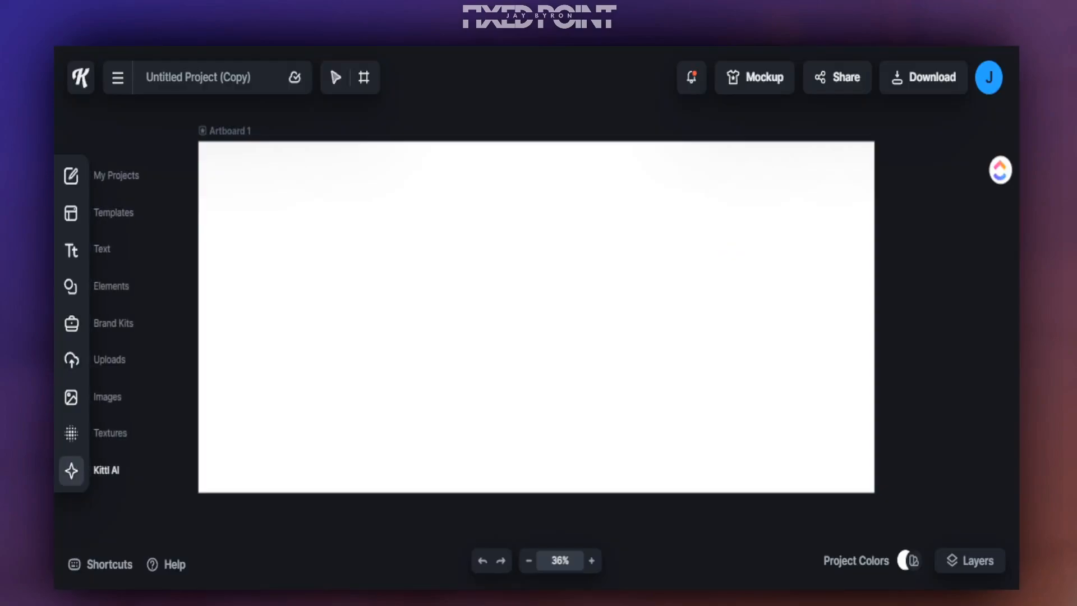
Switch to Kittl, open the AI Image Generator and paste the copied prompt as the image description
{"action": "left_click", "coordinate": [71, 471]}
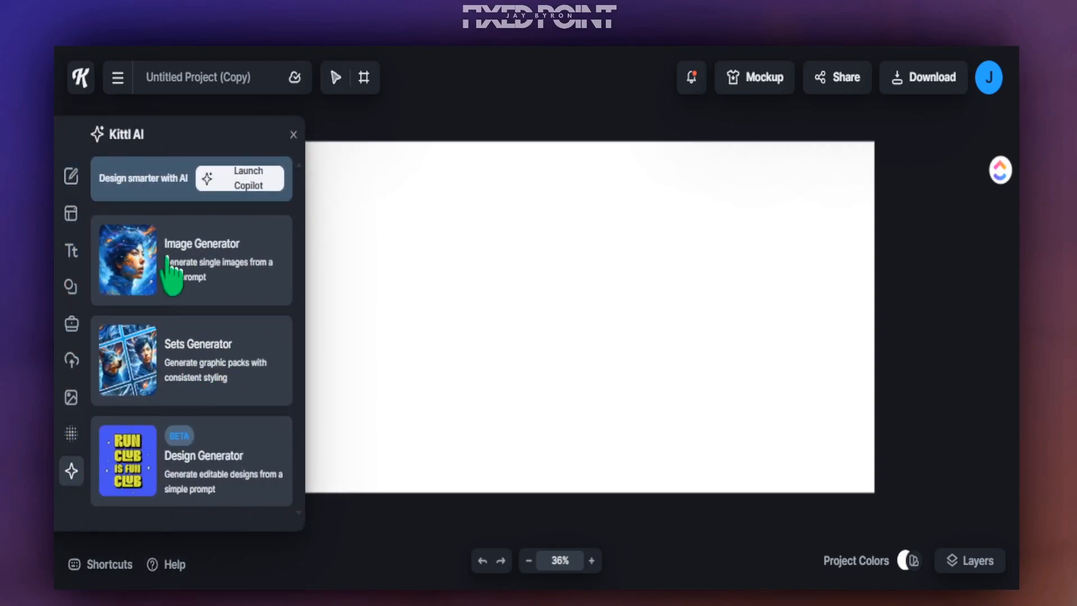
{"action": "left_click", "coordinate": [170, 274]}
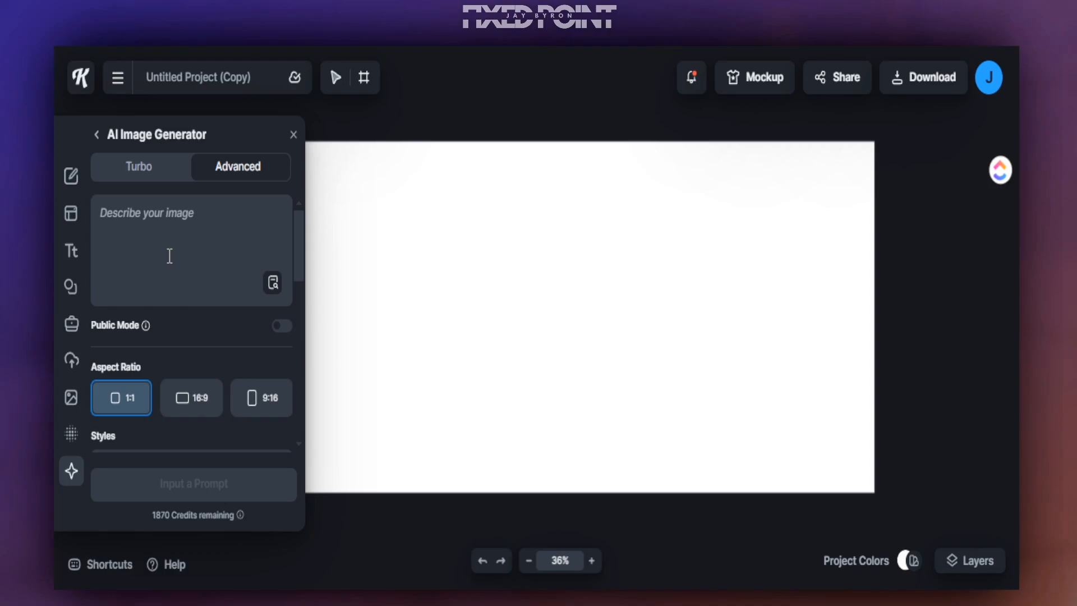
{"action": "left_click", "coordinate": [169, 253]}
{"action": "key", "text": "ctrl+v"}
{"action": "scroll", "coordinate": [174, 263], "scroll_direction": "up", "scroll_amount": 5}
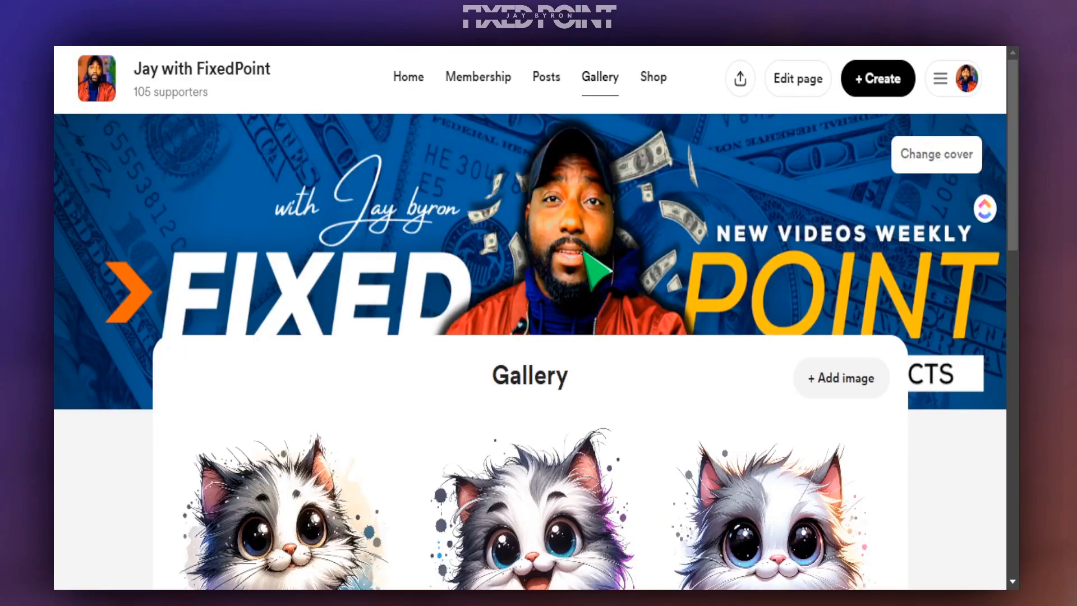
Switch to the FixedPoint supporter page, browse its gallery of members' designs and examine a "Life Is Better With Dogs" design enlarged
{"action": "scroll", "coordinate": [590, 260], "scroll_direction": "down", "scroll_amount": 10}
{"action": "scroll", "coordinate": [370, 443], "scroll_direction": "down", "scroll_amount": 1}
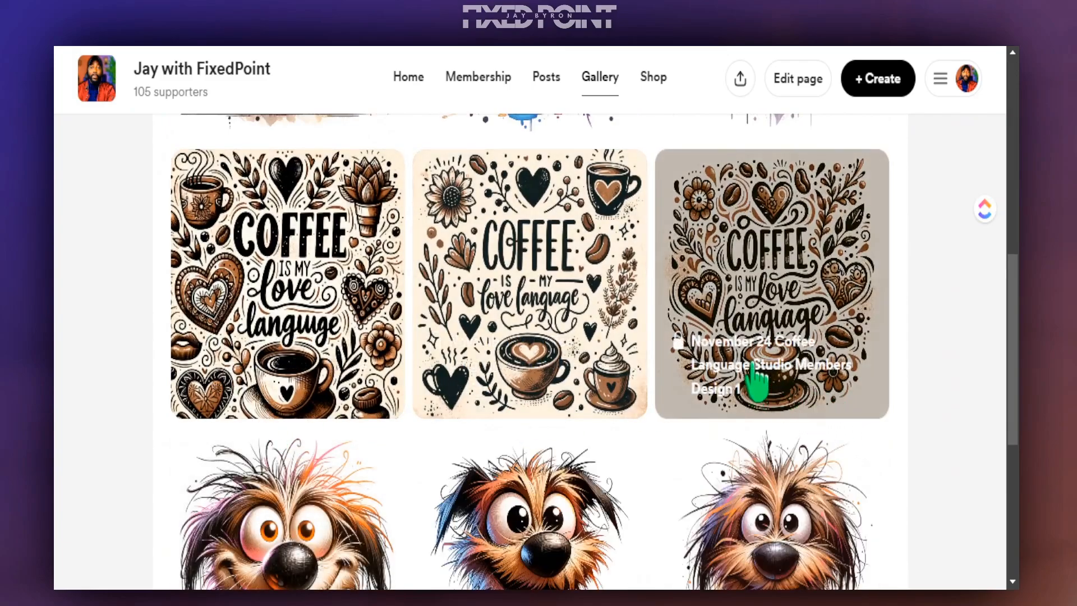
{"action": "scroll", "coordinate": [531, 457], "scroll_direction": "down", "scroll_amount": 5}
{"action": "left_click", "coordinate": [464, 467]}
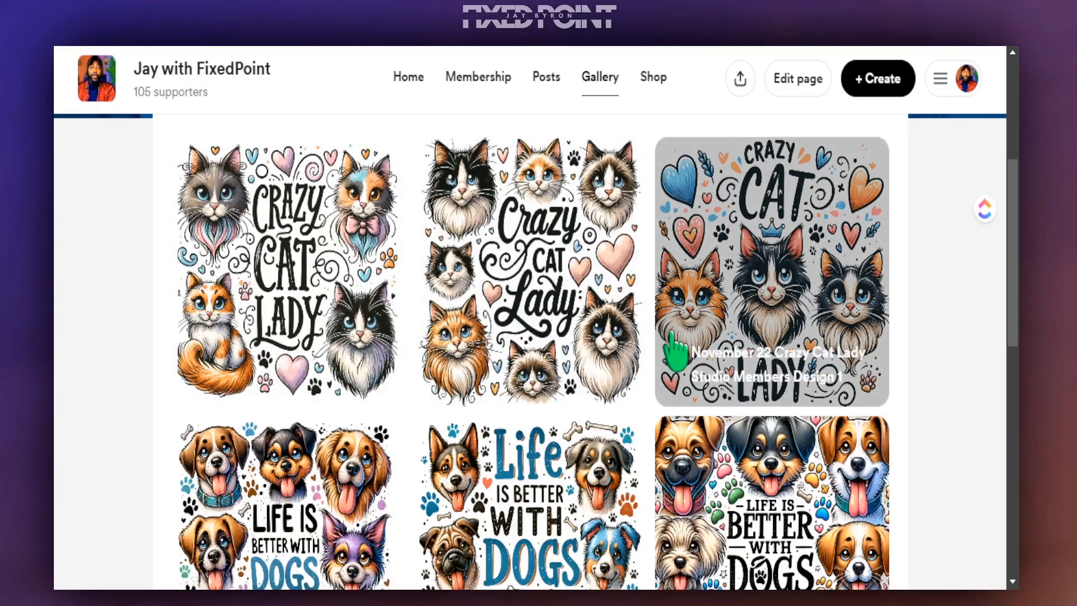
{"action": "scroll", "coordinate": [677, 353], "scroll_direction": "down", "scroll_amount": 3}
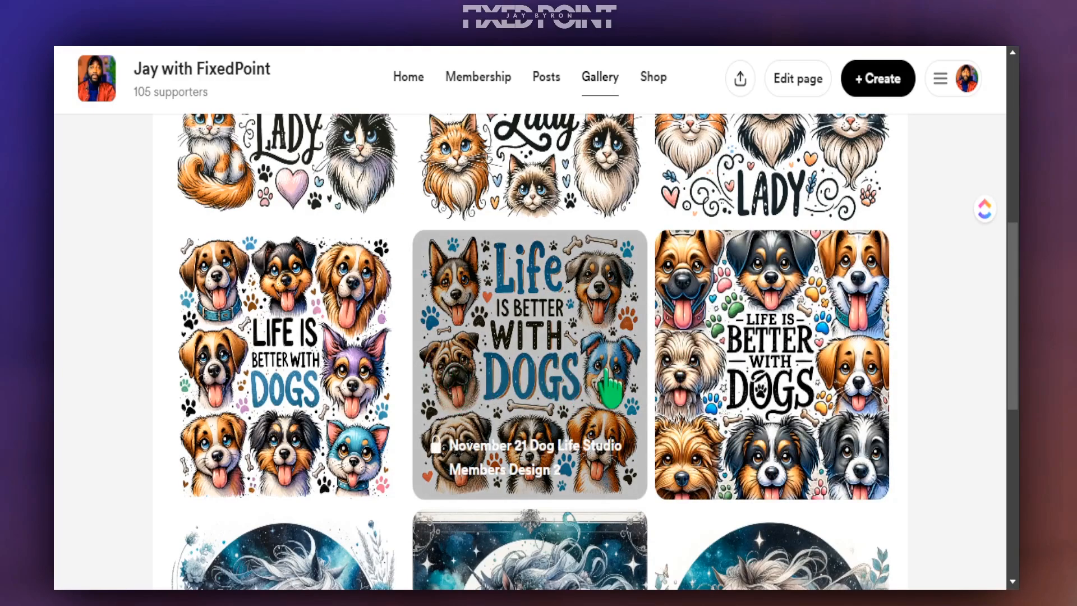
{"action": "left_click", "coordinate": [747, 407]}
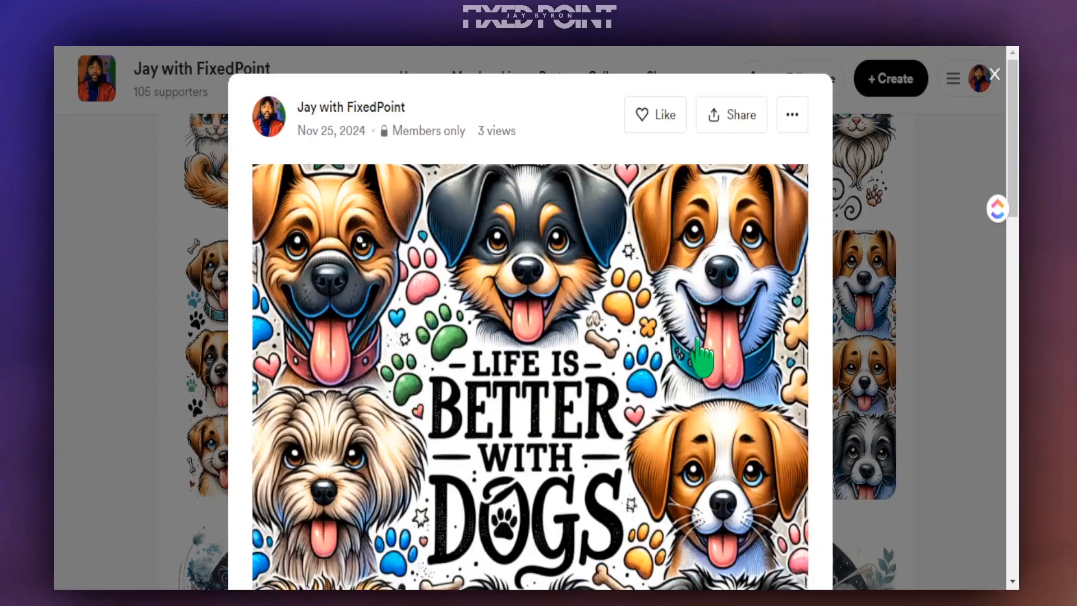
{"action": "scroll", "coordinate": [471, 402], "scroll_direction": "down", "scroll_amount": 5}
{"action": "scroll", "coordinate": [471, 402], "scroll_direction": "up", "scroll_amount": 5}
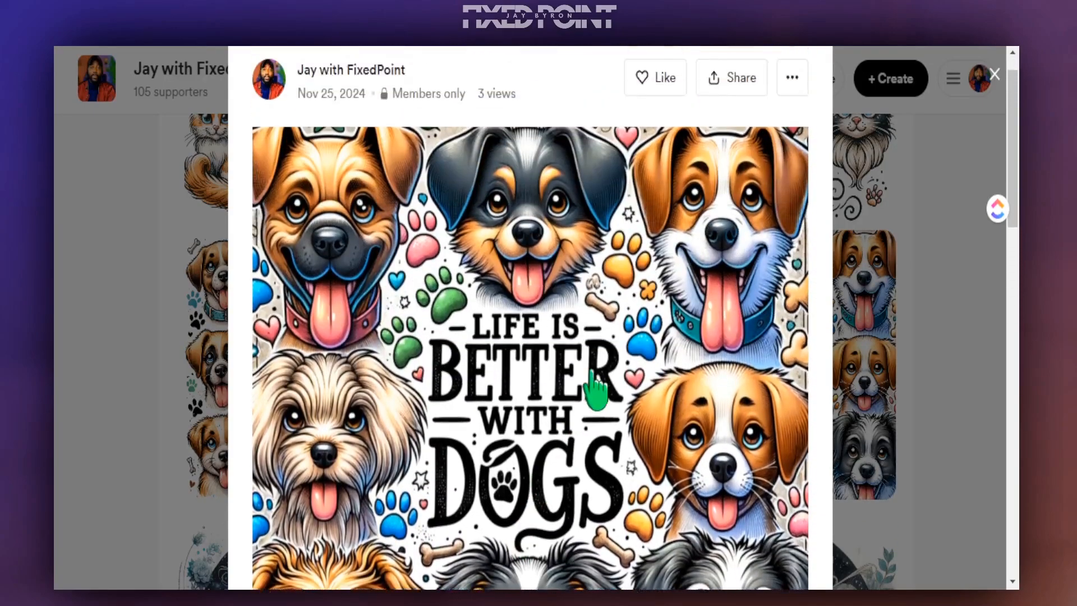
Examine the dog design post's download option, Kittl AI prompt, art style notes and Etsy SEO keywords, and return to the gallery
{"action": "left_click", "coordinate": [804, 138]}
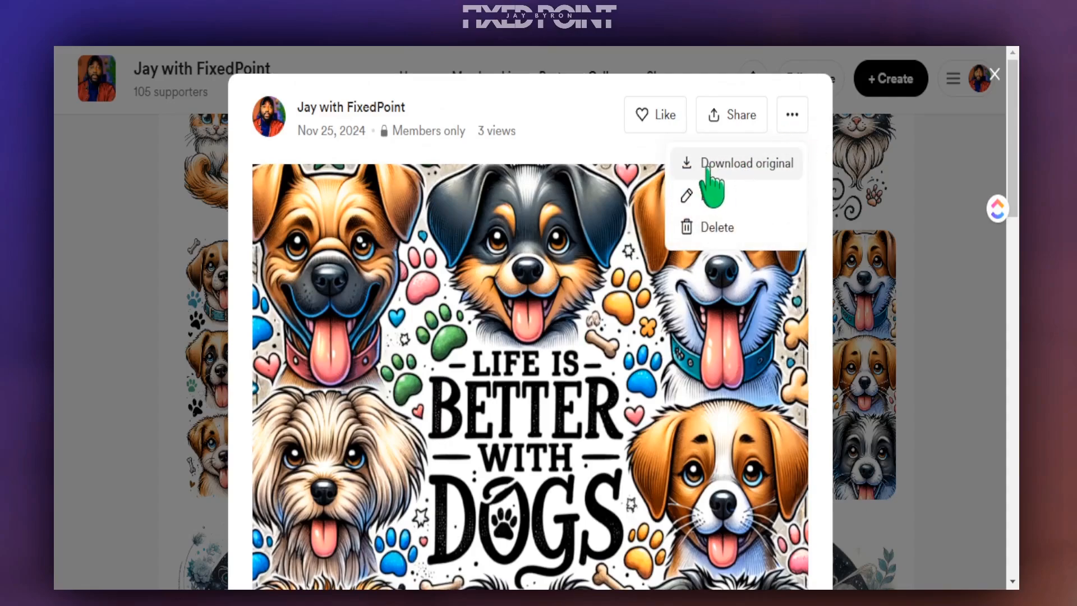
{"action": "left_click", "coordinate": [588, 171]}
{"action": "scroll", "coordinate": [585, 307], "scroll_direction": "down", "scroll_amount": 5}
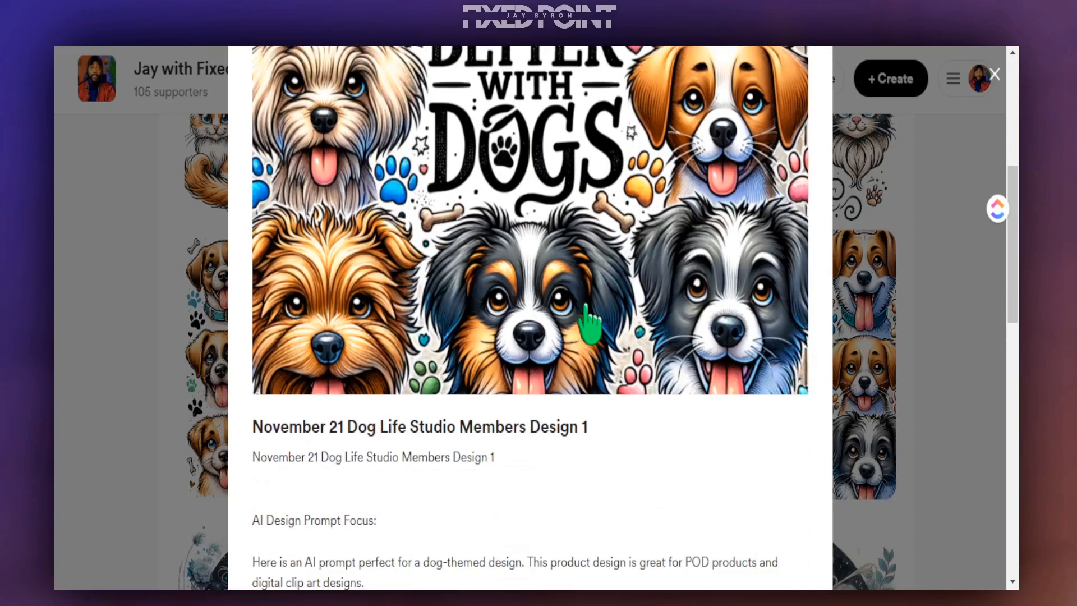
{"action": "scroll", "coordinate": [581, 314], "scroll_direction": "down", "scroll_amount": 4}
{"action": "left_click_drag", "start_coordinate": [421, 513], "coordinate": [259, 411]}
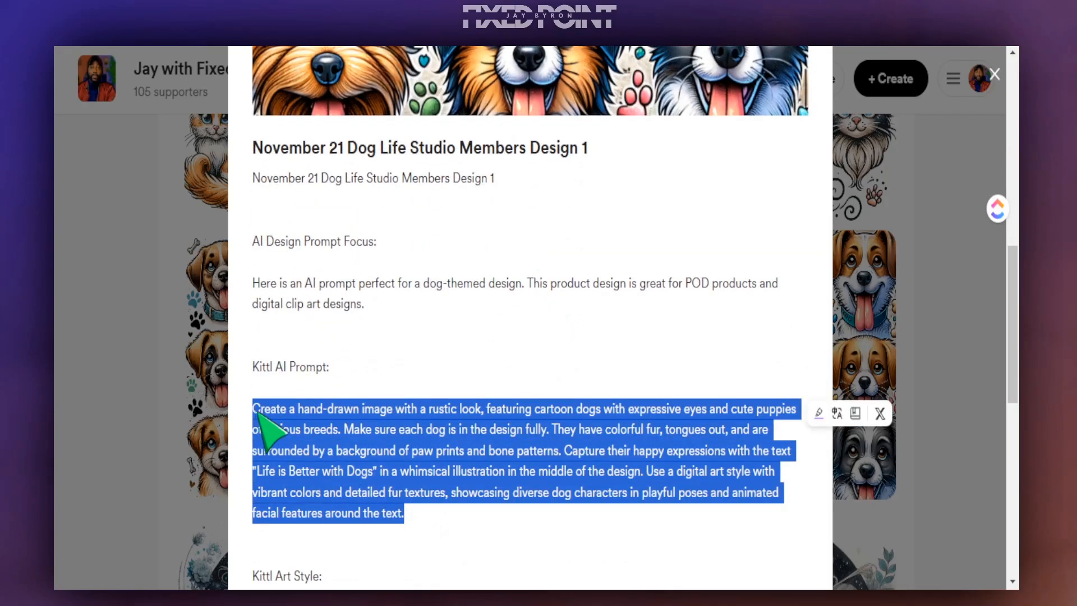
{"action": "scroll", "coordinate": [396, 445], "scroll_direction": "down", "scroll_amount": 4}
{"action": "scroll", "coordinate": [342, 459], "scroll_direction": "down", "scroll_amount": 4}
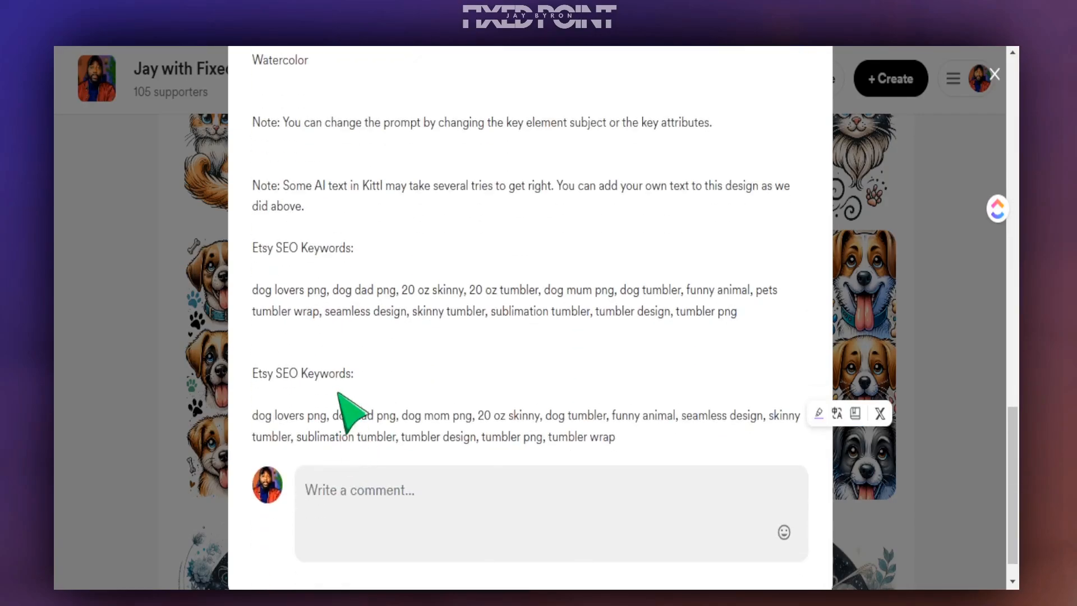
{"action": "left_click_drag", "start_coordinate": [736, 312], "coordinate": [254, 295]}
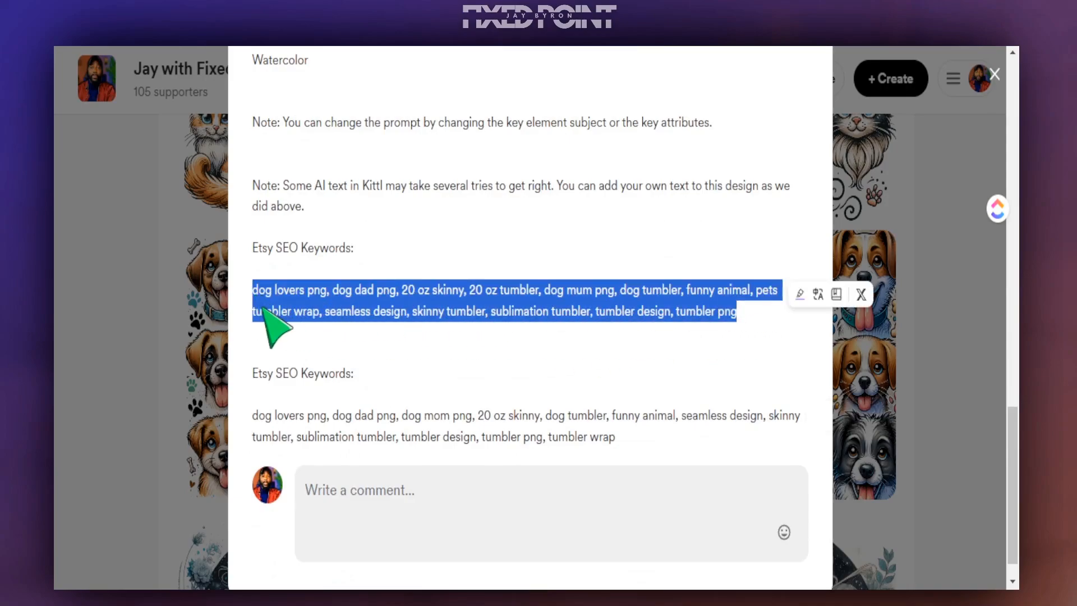
{"action": "left_click", "coordinate": [148, 367]}
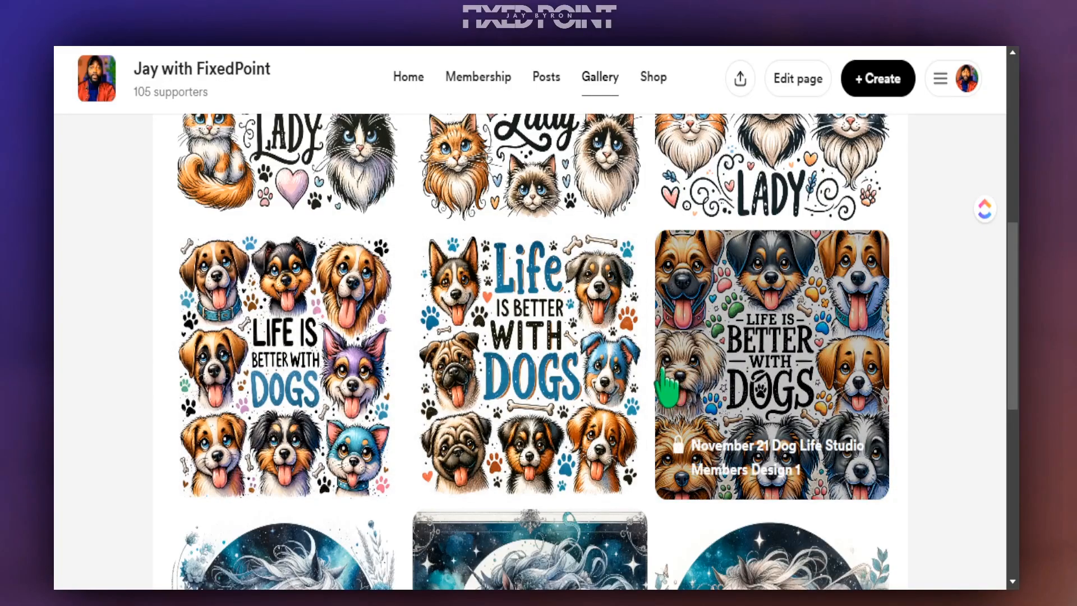
Browse the first two gallery pages of members' designs, including the "Coffee Is My Love Language" design and the cat, dog and horse sets
{"action": "scroll", "coordinate": [505, 432], "scroll_direction": "up", "scroll_amount": 5}
{"action": "scroll", "coordinate": [379, 416], "scroll_direction": "down", "scroll_amount": 5}
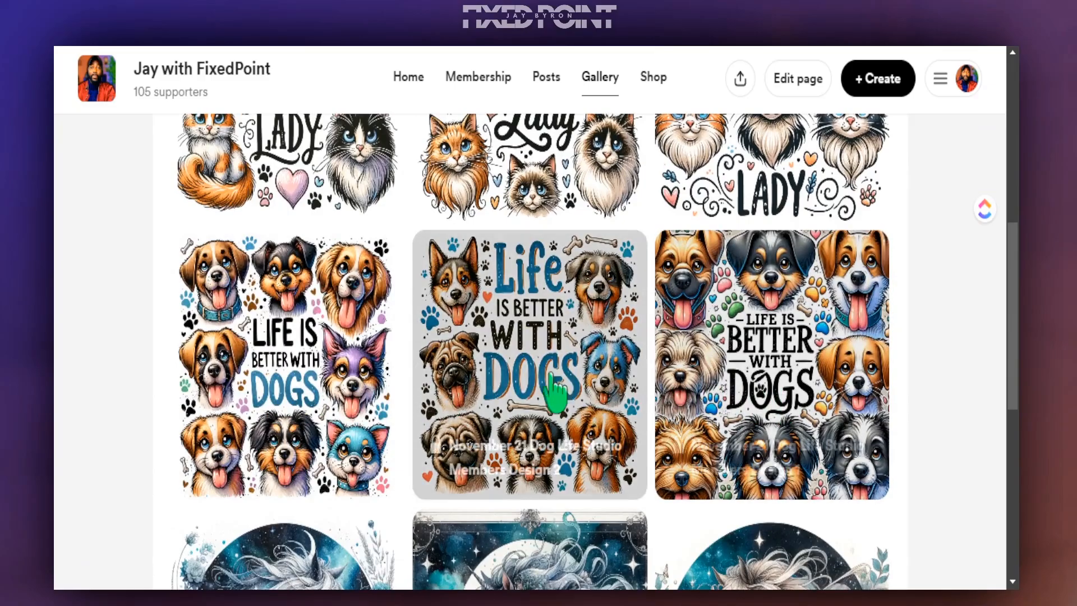
{"action": "scroll", "coordinate": [706, 373], "scroll_direction": "down", "scroll_amount": 1}
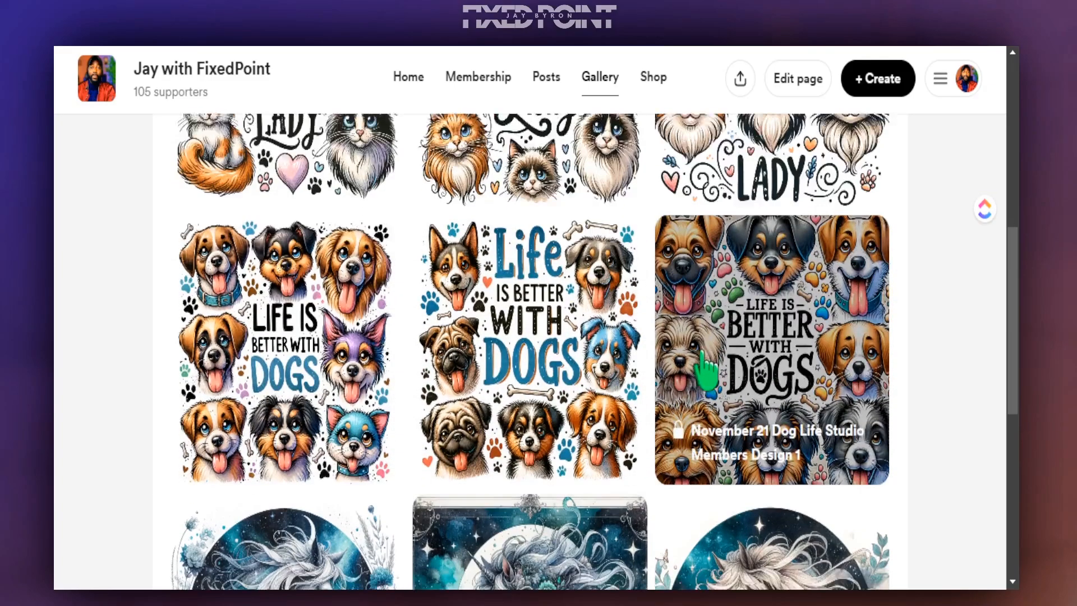
{"action": "scroll", "coordinate": [708, 371], "scroll_direction": "down", "scroll_amount": 7}
{"action": "scroll", "coordinate": [399, 389], "scroll_direction": "up", "scroll_amount": 2}
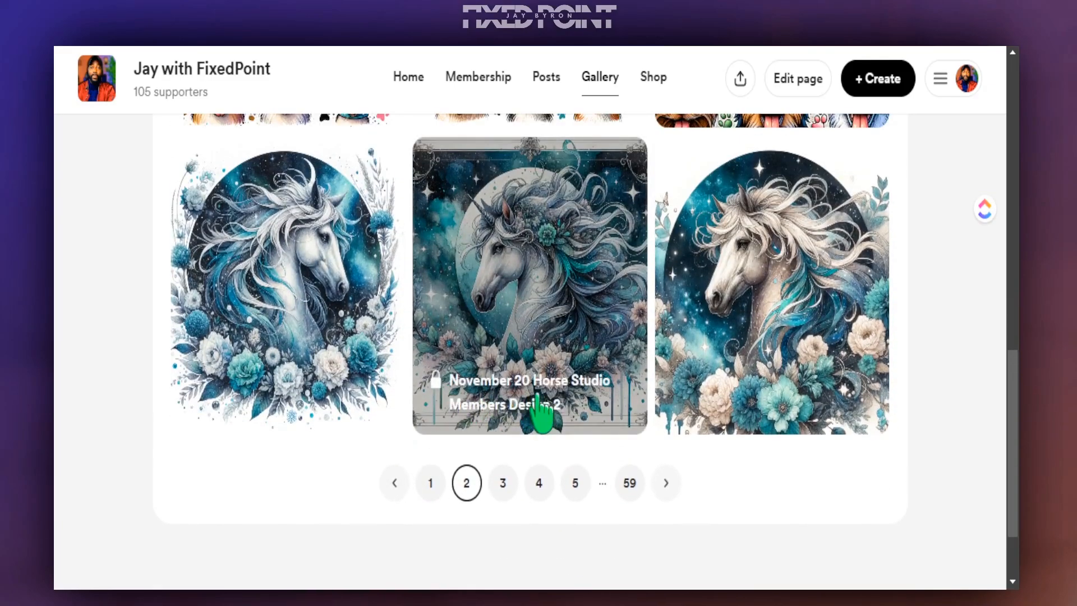
{"action": "scroll", "coordinate": [550, 412], "scroll_direction": "up", "scroll_amount": 8}
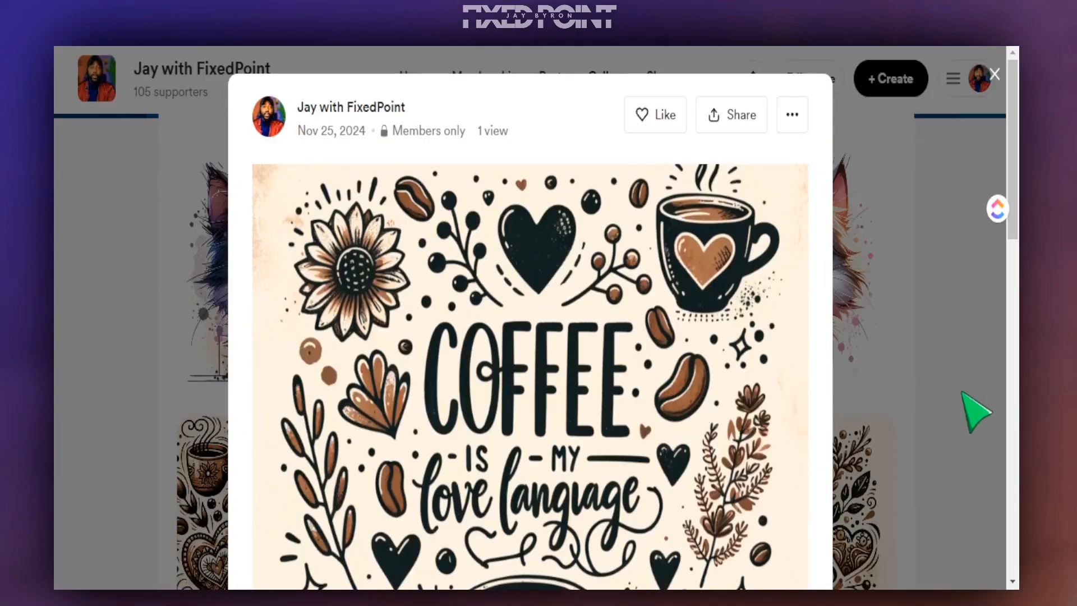
{"action": "left_click", "coordinate": [974, 414]}
{"action": "scroll", "coordinate": [564, 477], "scroll_direction": "down", "scroll_amount": 5}
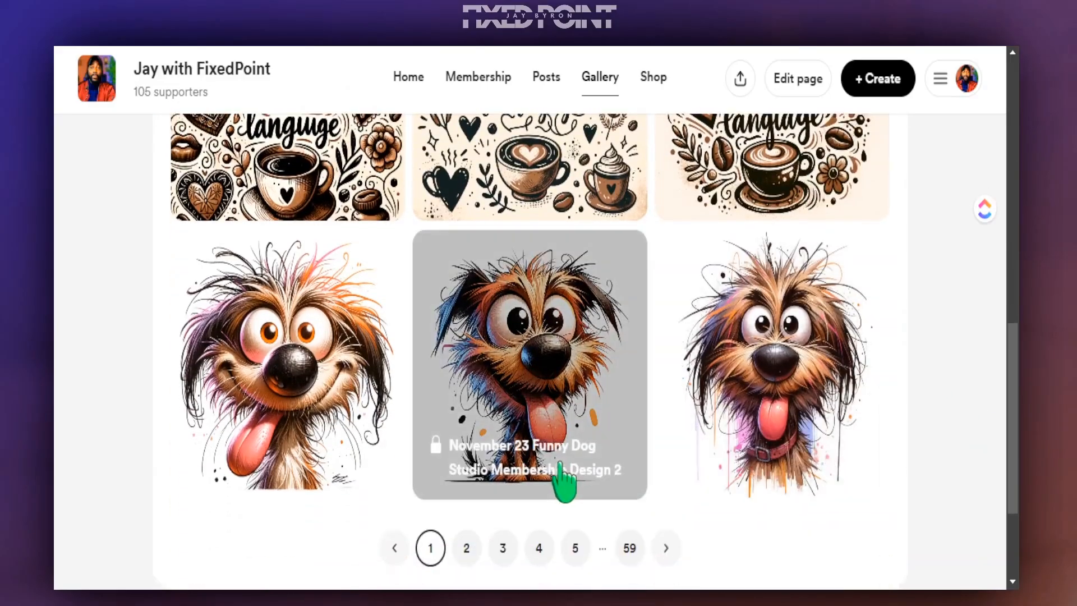
{"action": "left_click", "coordinate": [466, 550]}
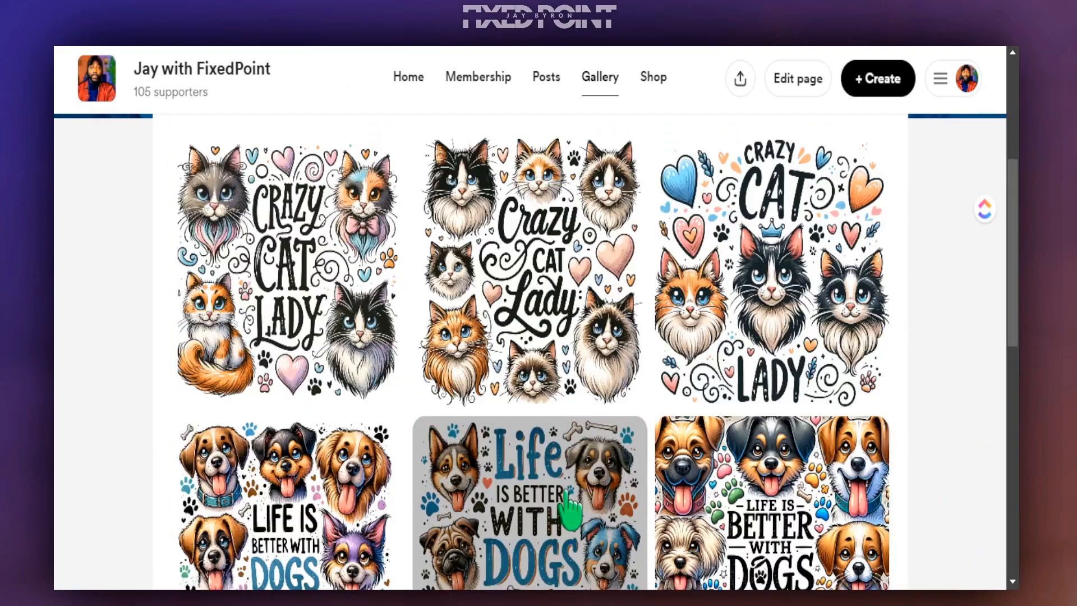
{"action": "scroll", "coordinate": [416, 445], "scroll_direction": "down", "scroll_amount": 3}
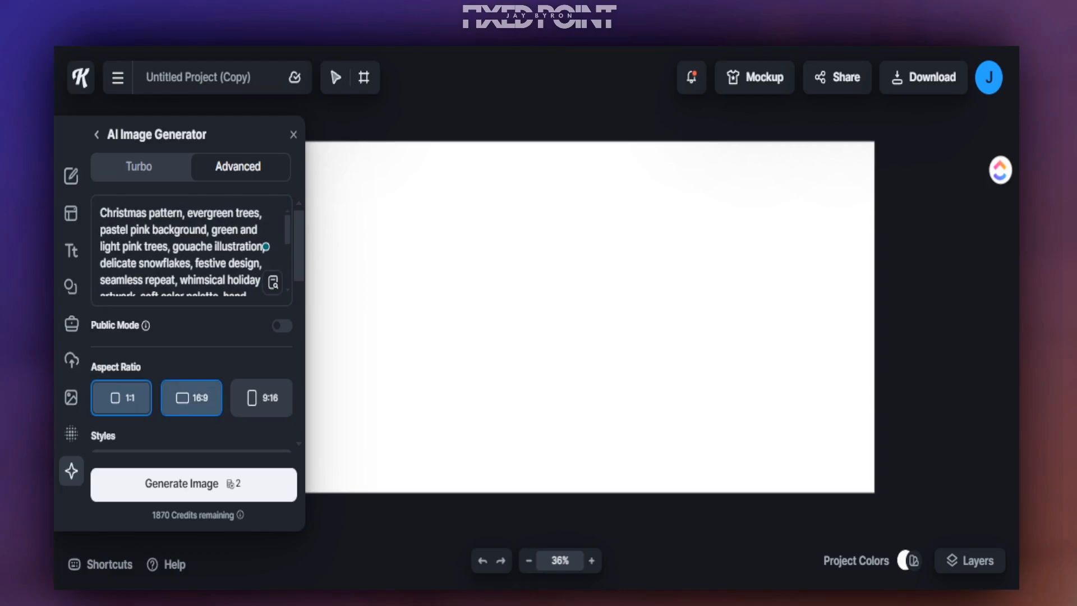
Switch to Kittl and generate the Christmas pattern images at a 16:9 aspect ratio with the Watercolor clipart style
{"action": "left_click", "coordinate": [196, 400]}
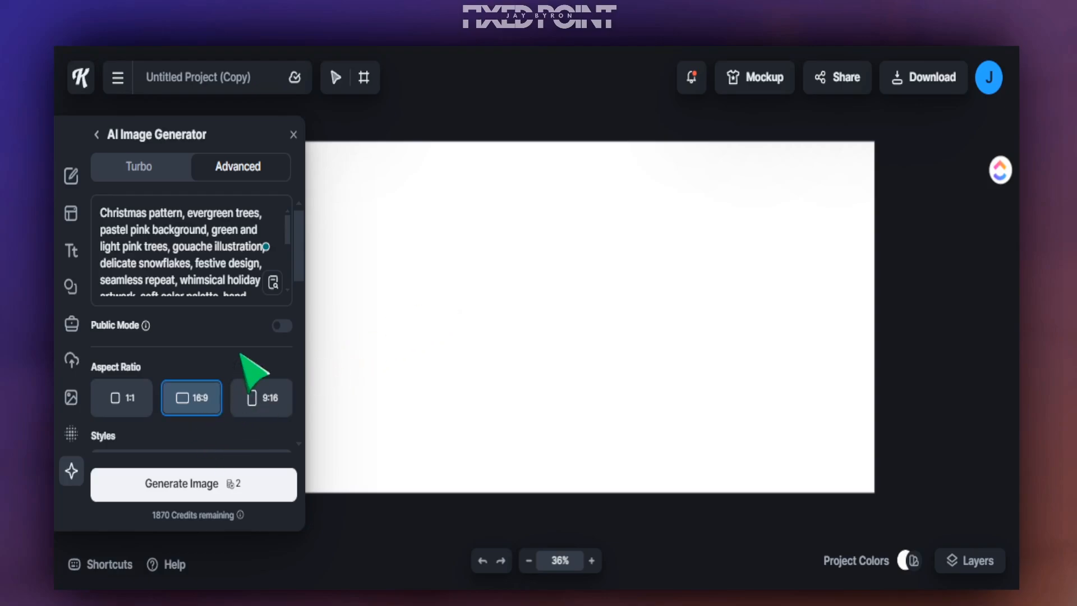
{"action": "scroll", "coordinate": [241, 349], "scroll_direction": "down", "scroll_amount": 3}
{"action": "scroll", "coordinate": [241, 349], "scroll_direction": "down", "scroll_amount": 8}
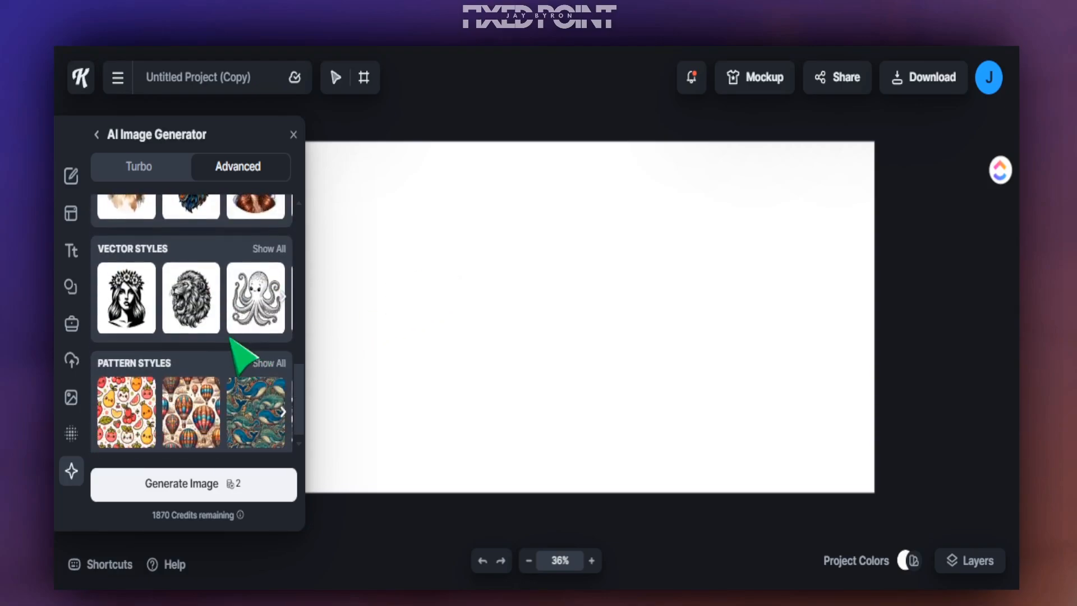
{"action": "scroll", "coordinate": [143, 379], "scroll_direction": "down", "scroll_amount": 2}
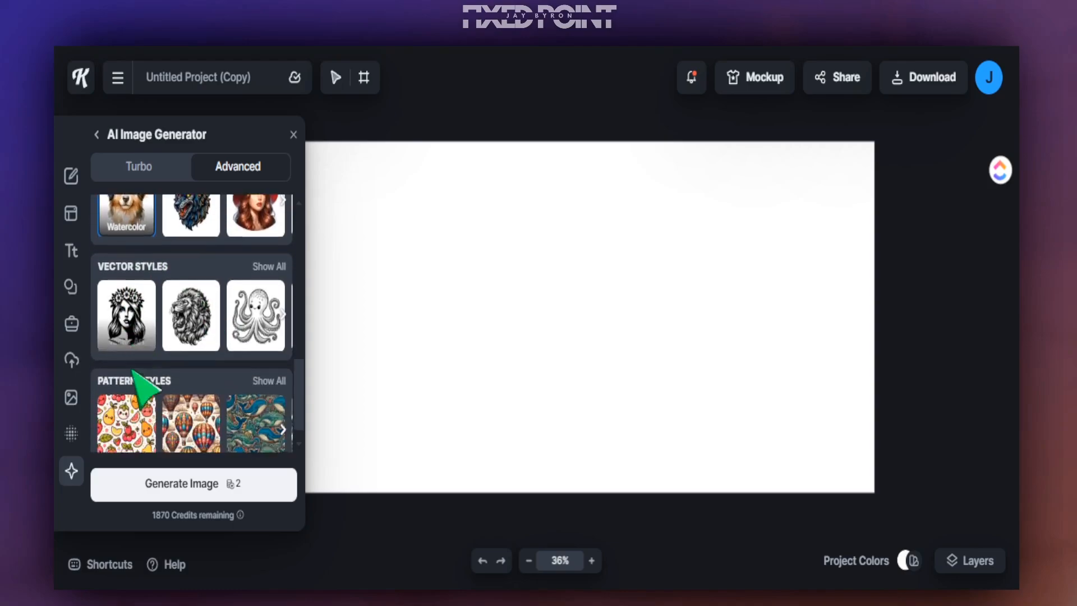
{"action": "scroll", "coordinate": [168, 427], "scroll_direction": "up", "scroll_amount": 12}
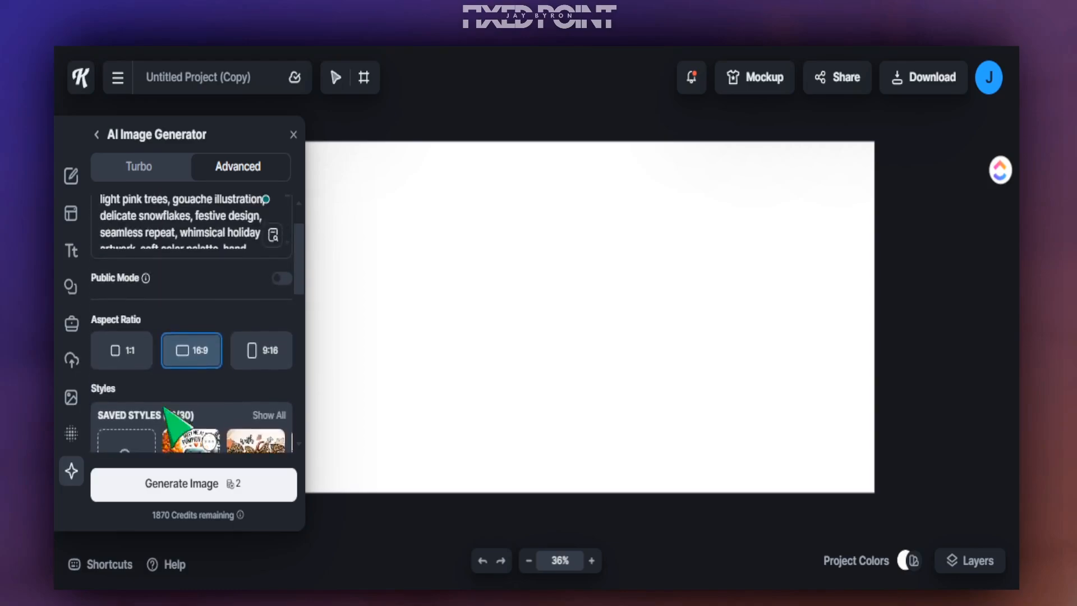
{"action": "left_click_drag", "start_coordinate": [184, 214], "coordinate": [109, 216]}
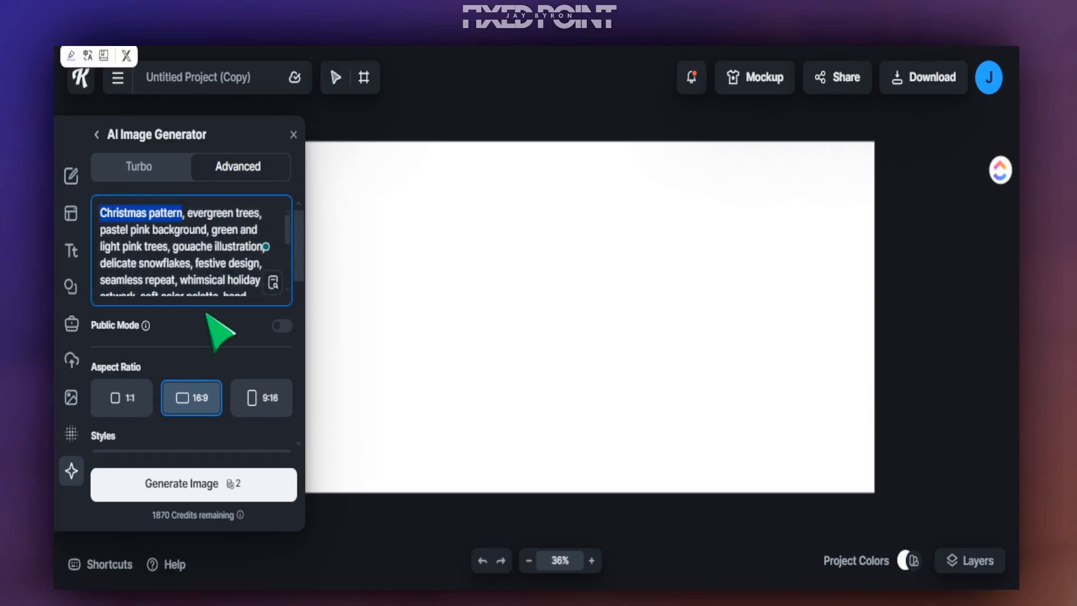
{"action": "scroll", "coordinate": [219, 317], "scroll_direction": "down", "scroll_amount": 8}
{"action": "scroll", "coordinate": [207, 331], "scroll_direction": "up", "scroll_amount": 3}
{"action": "scroll", "coordinate": [168, 364], "scroll_direction": "down", "scroll_amount": 3}
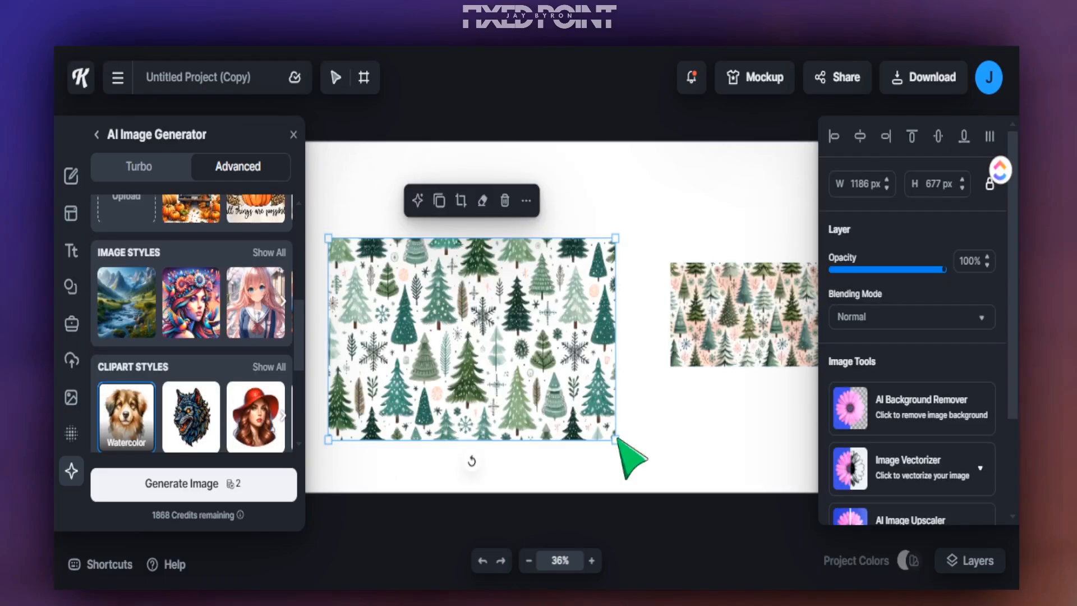
Close the image generator and move the pink-background tree pattern off the artboard, leaving the white-background pattern on it
{"action": "mouse_move", "coordinate": [618, 440]}
{"action": "left_mouse_down"}
{"action": "mouse_move", "coordinate": [589, 423]}
{"action": "mouse_move", "coordinate": [693, 474]}
{"action": "mouse_move", "coordinate": [622, 446]}
{"action": "left_mouse_up"}
{"action": "left_click_drag", "start_coordinate": [571, 413], "coordinate": [524, 344]}
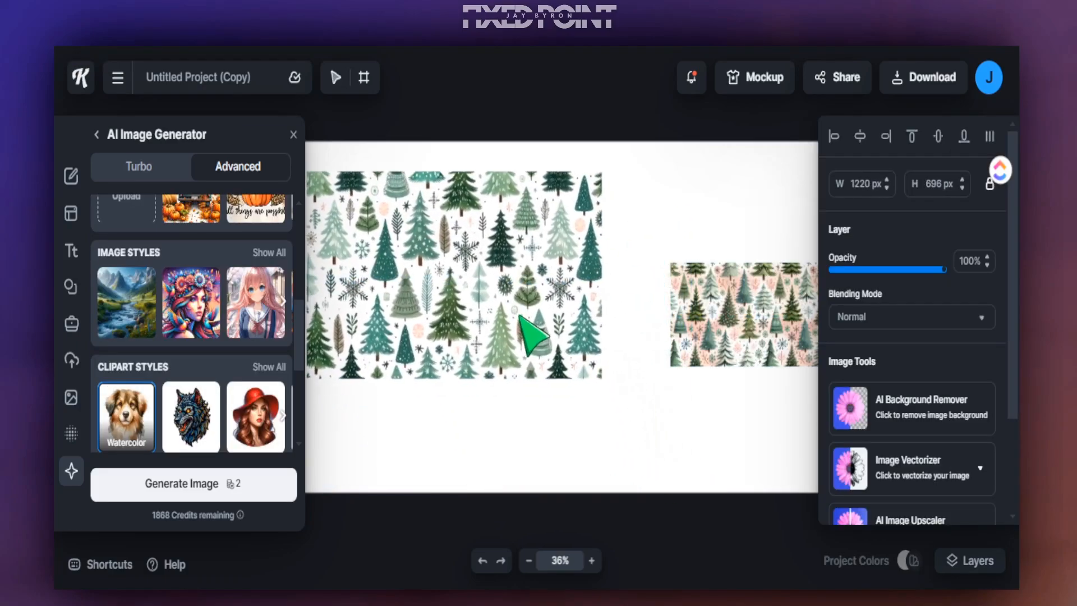
{"action": "left_click", "coordinate": [529, 560]}
{"action": "left_click", "coordinate": [294, 134]}
{"action": "left_click_drag", "start_coordinate": [708, 348], "coordinate": [277, 380]}
Align the white-background tree pattern to the artboard's corner and enlarge it to about 2780 × 1585 px to cover the artboard
{"action": "left_click_drag", "start_coordinate": [526, 338], "coordinate": [449, 319]}
{"action": "left_click_drag", "start_coordinate": [564, 369], "coordinate": [825, 552]}
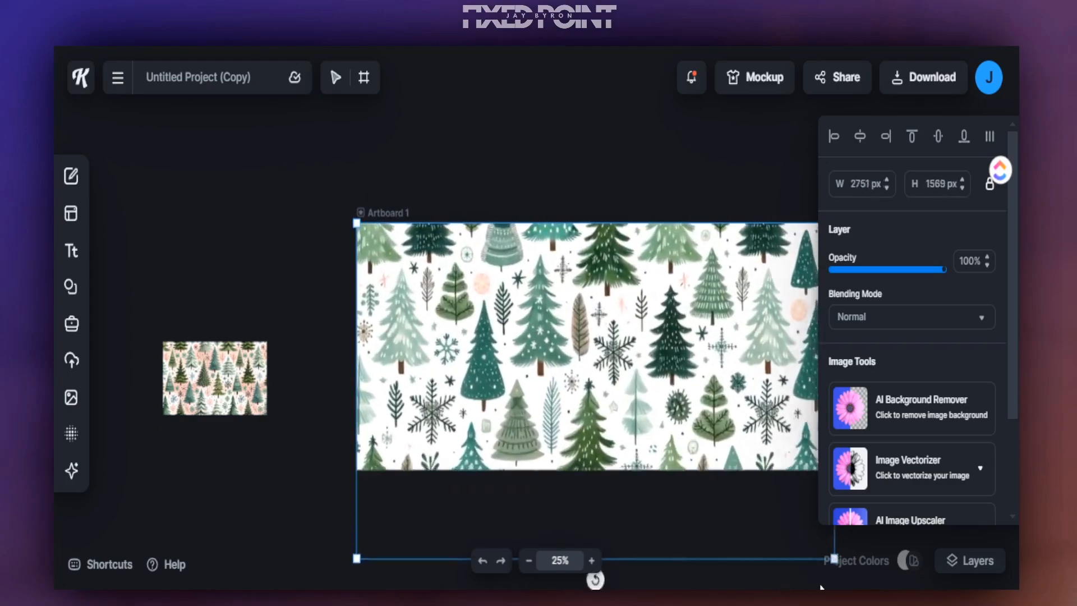
{"action": "left_click", "coordinate": [728, 174]}
{"action": "left_click_drag", "start_coordinate": [685, 340], "coordinate": [688, 340]}
{"action": "left_click", "coordinate": [364, 569]}
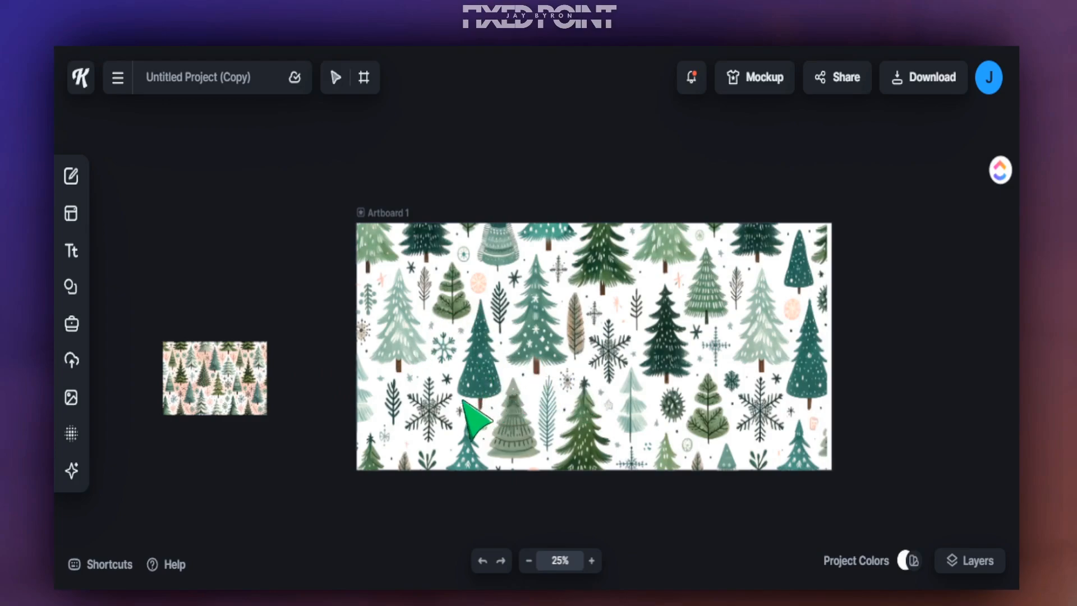
{"action": "left_click_drag", "start_coordinate": [369, 442], "coordinate": [380, 365]}
Duplicate the first artboard and delete the tree pattern from the copy
{"action": "left_click", "coordinate": [377, 215]}
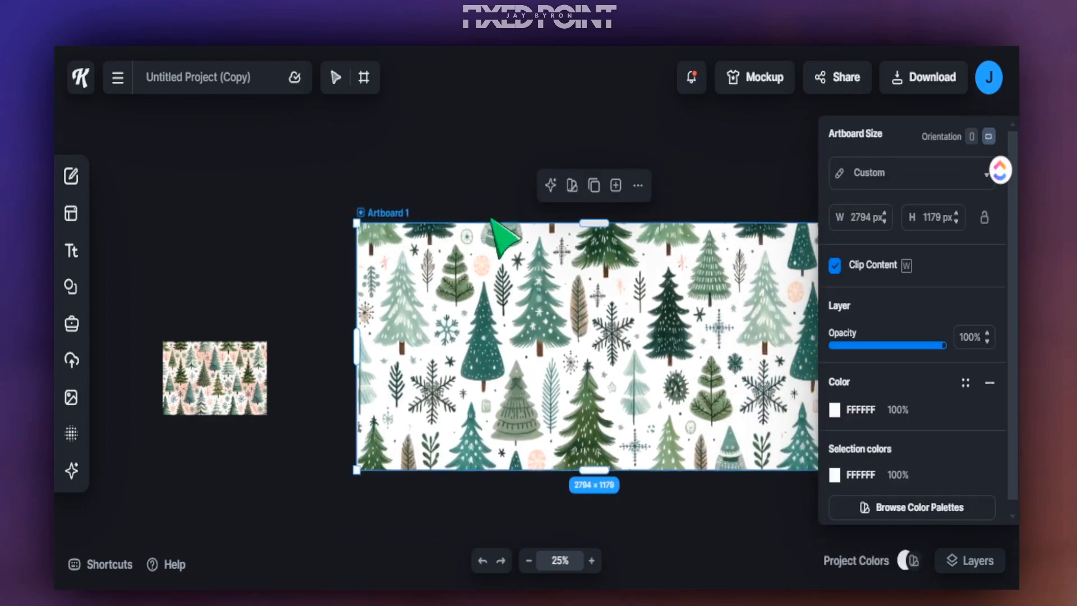
{"action": "left_click", "coordinate": [594, 186]}
{"action": "left_click", "coordinate": [511, 297]}
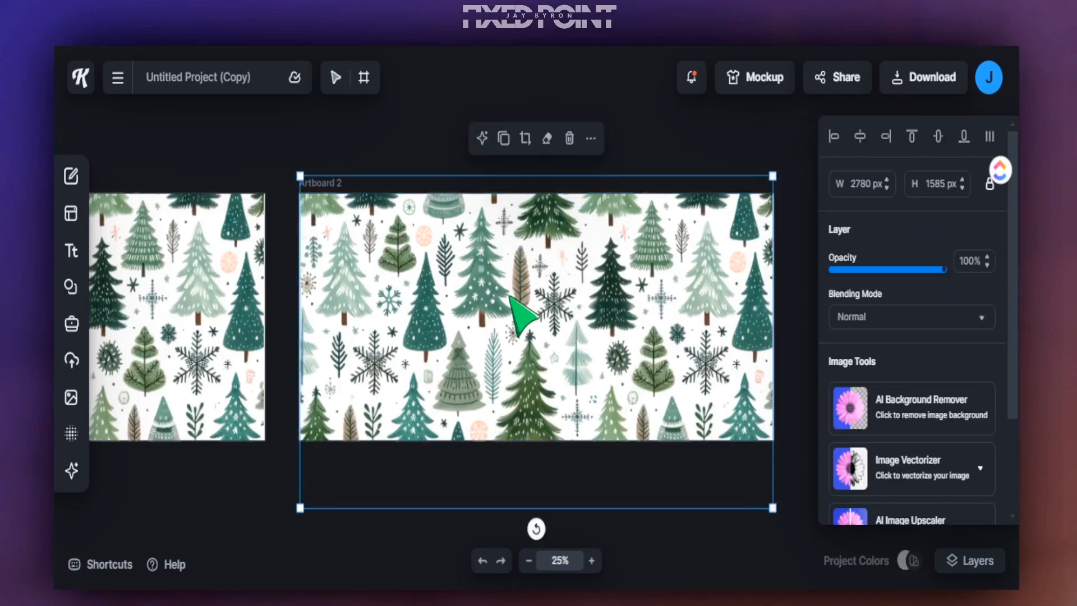
{"action": "key", "text": "Delete"}
Move the pink-background tree pattern onto the second artboard and enlarge it to cover the whole artboard
{"action": "left_click", "coordinate": [529, 561]}
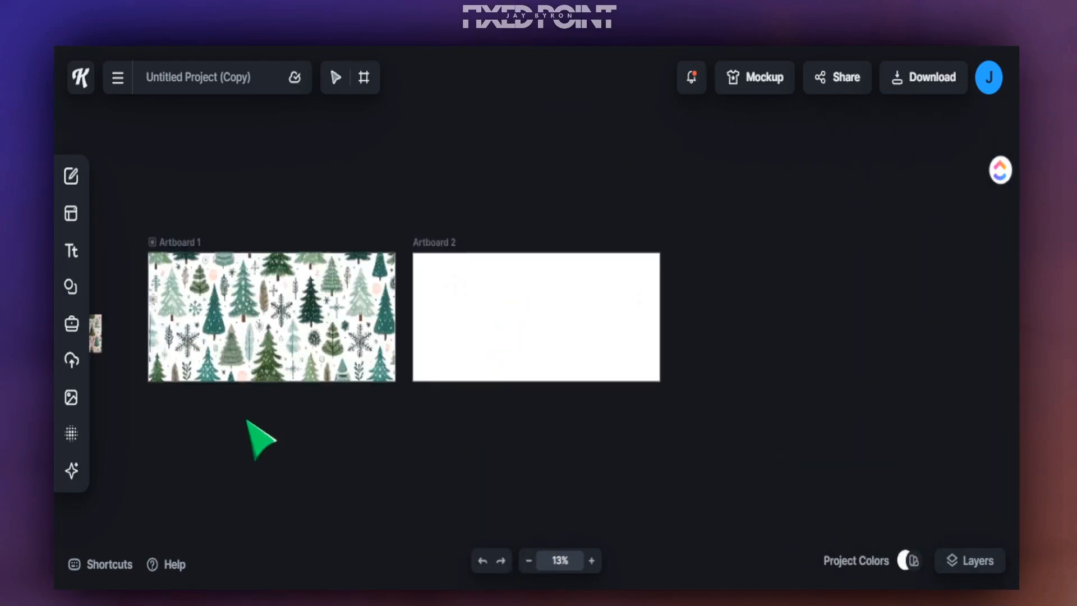
{"action": "left_click_drag", "start_coordinate": [424, 326], "coordinate": [449, 314]}
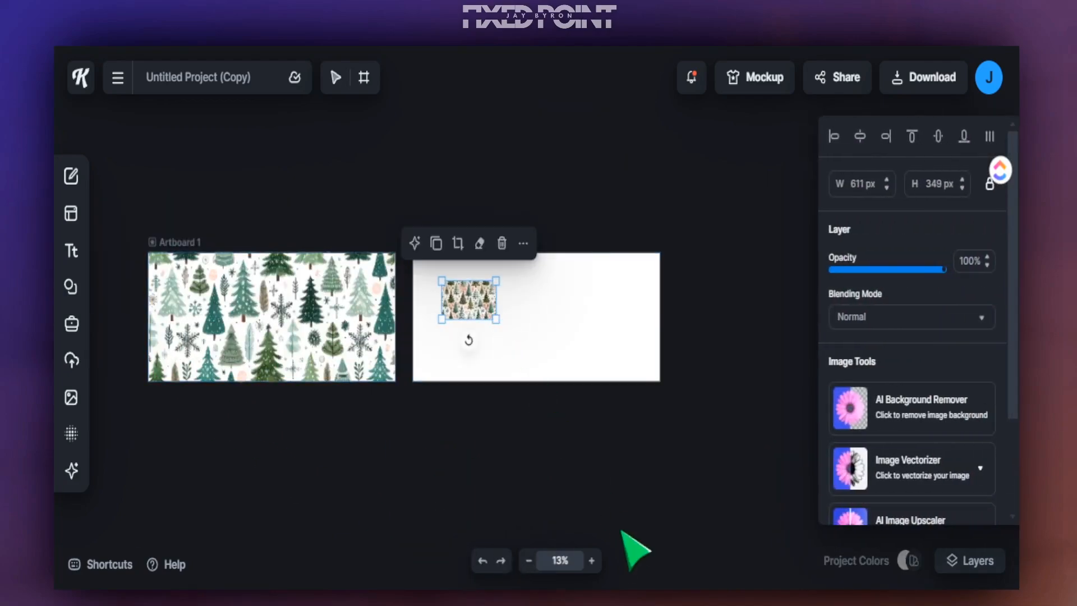
{"action": "left_click", "coordinate": [593, 561]}
{"action": "left_click", "coordinate": [593, 561]}
{"action": "left_click_drag", "start_coordinate": [518, 312], "coordinate": [400, 189]}
{"action": "left_click_drag", "start_coordinate": [534, 282], "coordinate": [567, 325]}
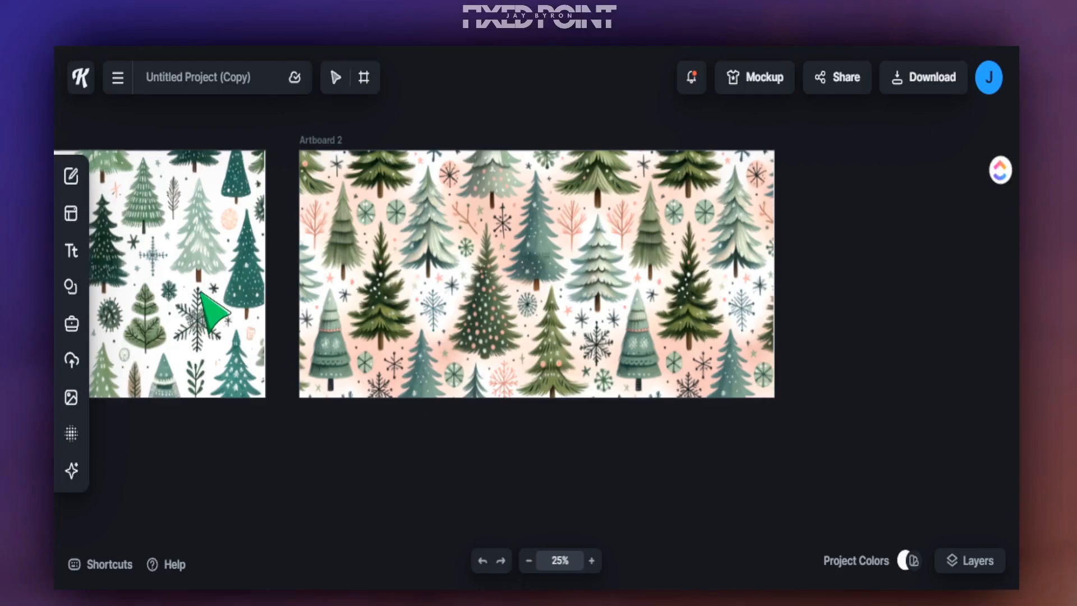
Add two blank 2794 × 1179 px artboards beside the second artboard
{"action": "left_click", "coordinate": [529, 561]}
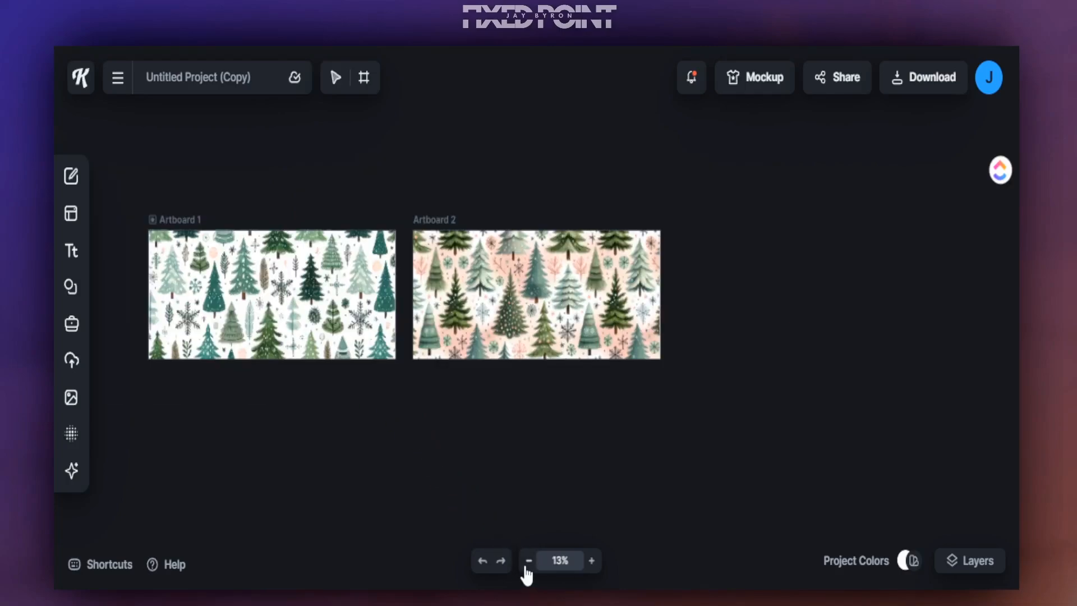
{"action": "left_click", "coordinate": [437, 230]}
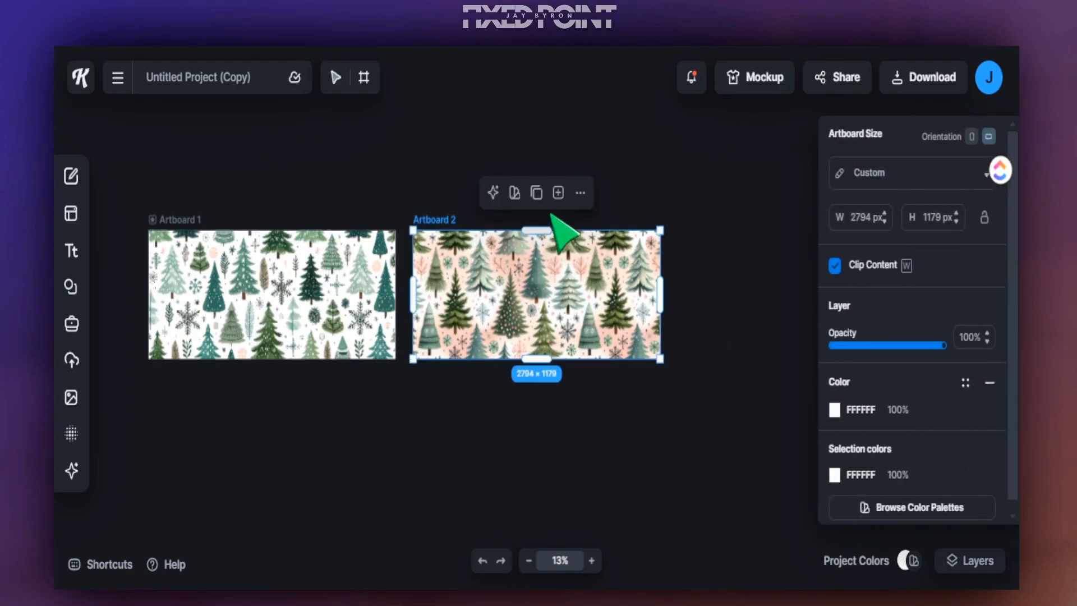
{"action": "left_click", "coordinate": [557, 192]}
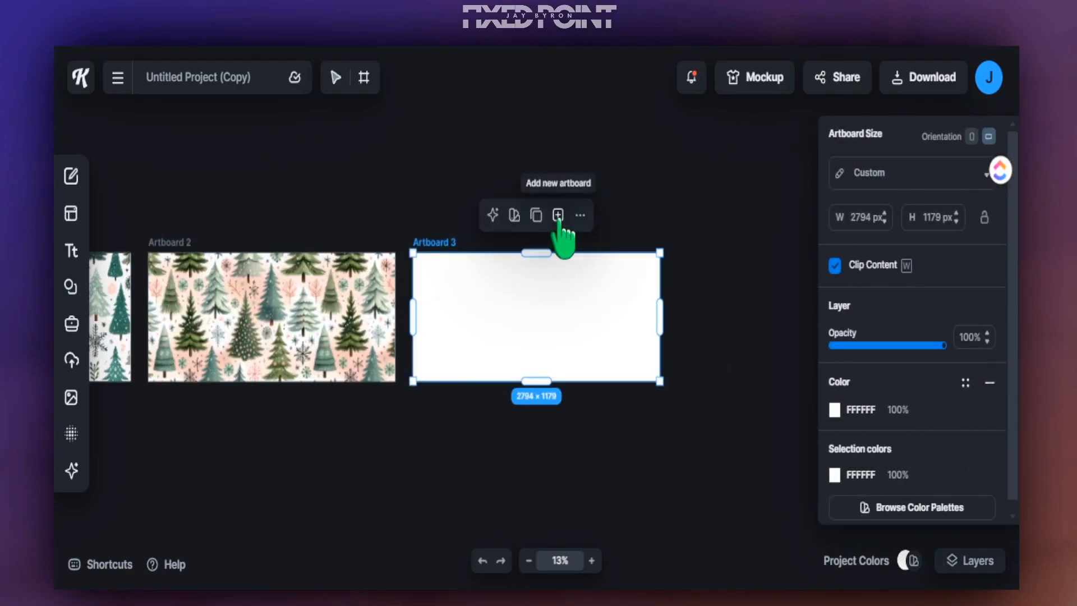
{"action": "left_click", "coordinate": [558, 215]}
{"action": "left_click", "coordinate": [529, 561]}
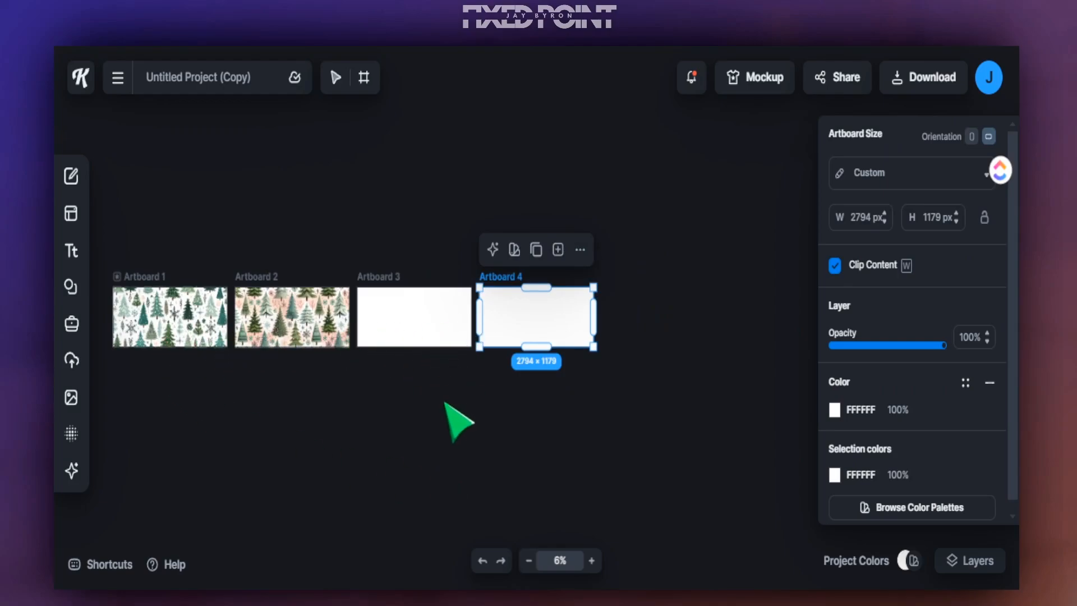
Duplicate the blank fourth artboard and place the copy directly beneath it
{"action": "left_click", "coordinate": [458, 420]}
{"action": "left_click_drag", "start_coordinate": [560, 378], "coordinate": [116, 290]}
{"action": "left_click", "coordinate": [152, 278]}
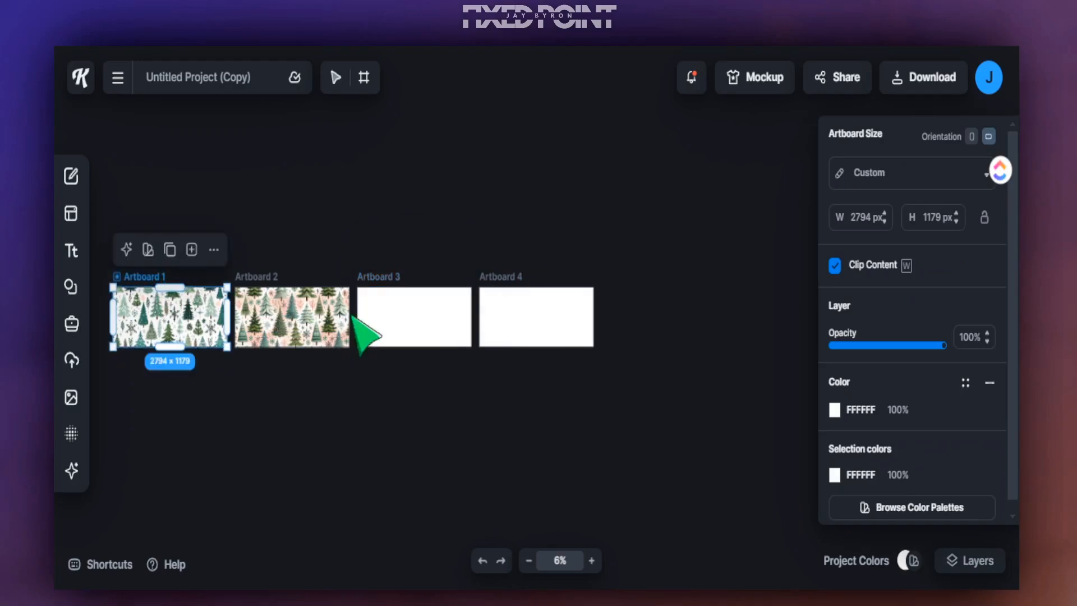
{"action": "left_click", "coordinate": [490, 277]}
{"action": "left_click", "coordinate": [536, 249]}
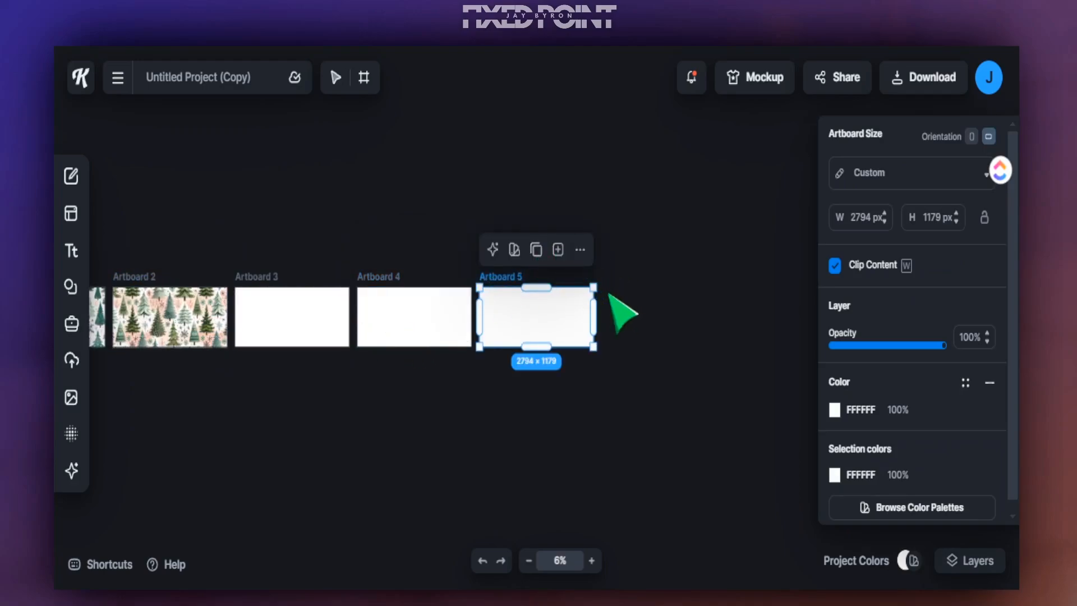
{"action": "left_click_drag", "start_coordinate": [539, 312], "coordinate": [418, 397]}
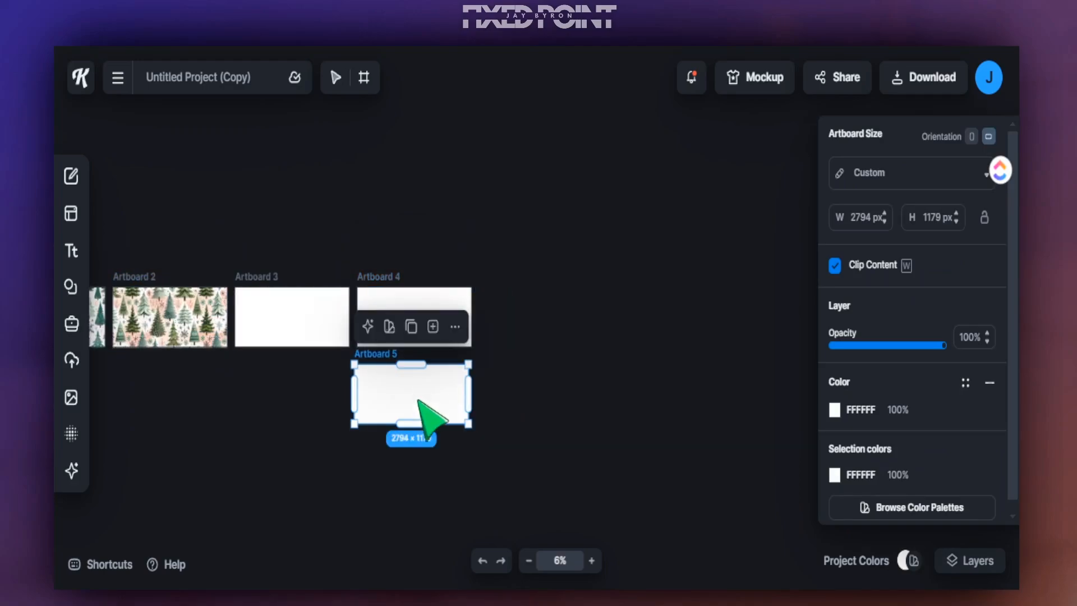
{"action": "left_click", "coordinate": [498, 533]}
{"action": "left_click", "coordinate": [528, 560]}
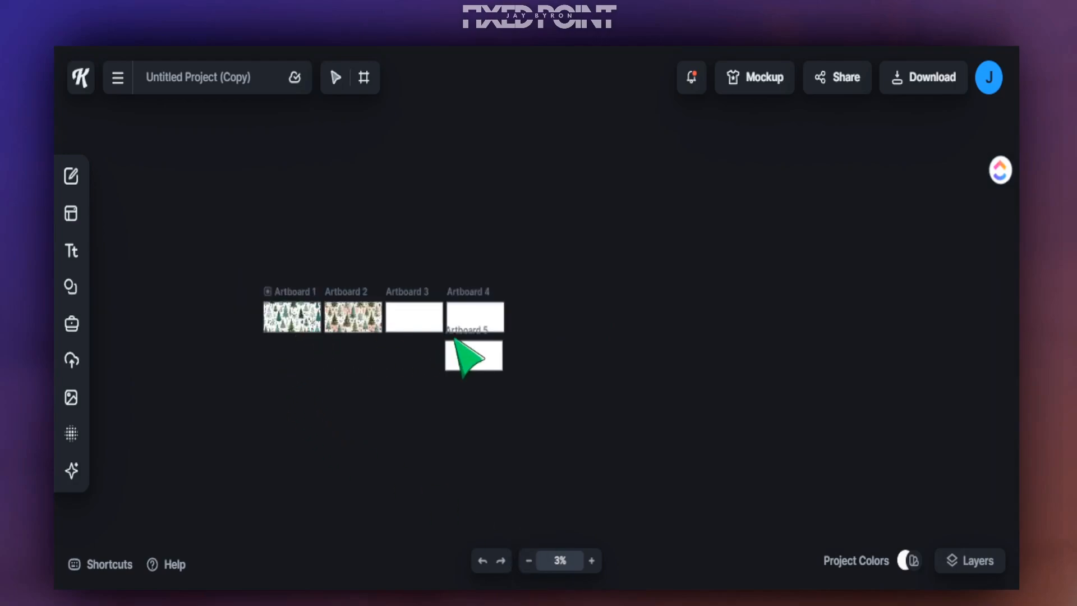
Compare the tree patterns on the first and second artboards
{"action": "left_click", "coordinate": [591, 561]}
{"action": "left_click", "coordinate": [590, 561]}
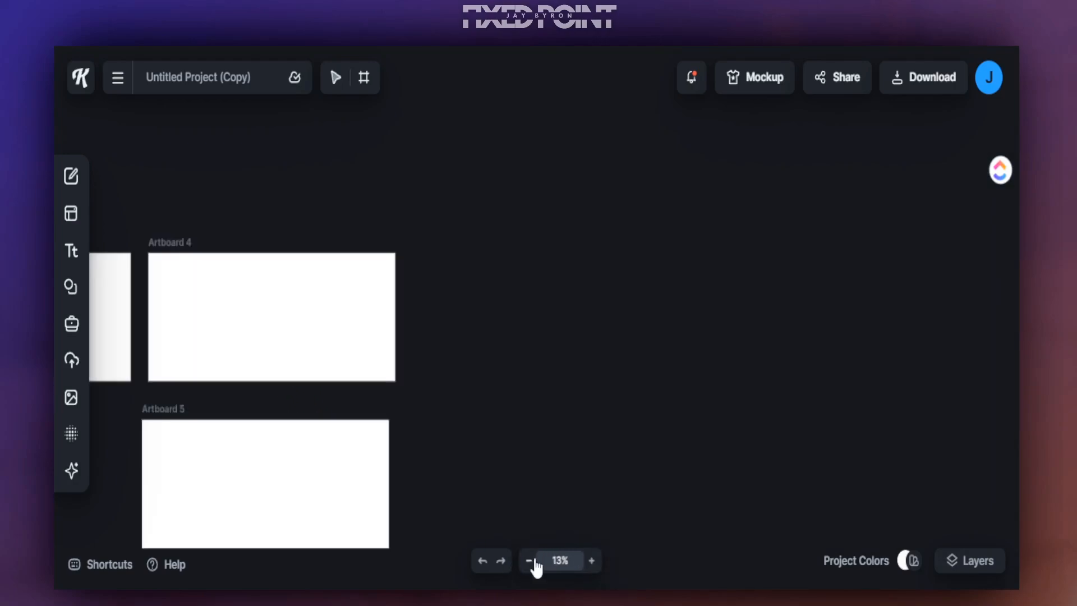
{"action": "left_click", "coordinate": [528, 560]}
{"action": "left_click", "coordinate": [148, 331]}
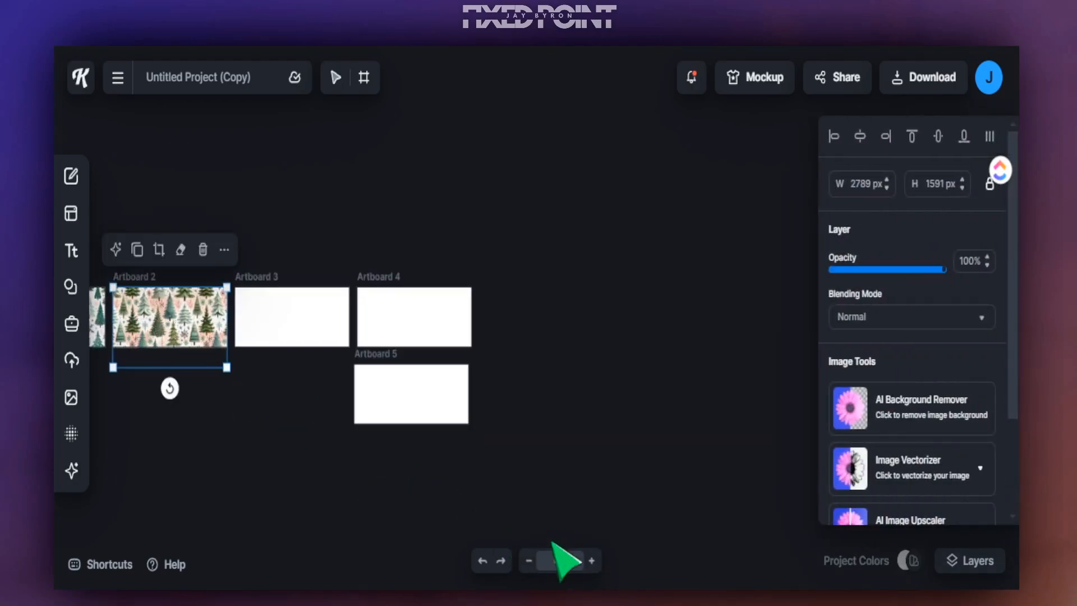
{"action": "left_click", "coordinate": [592, 561]}
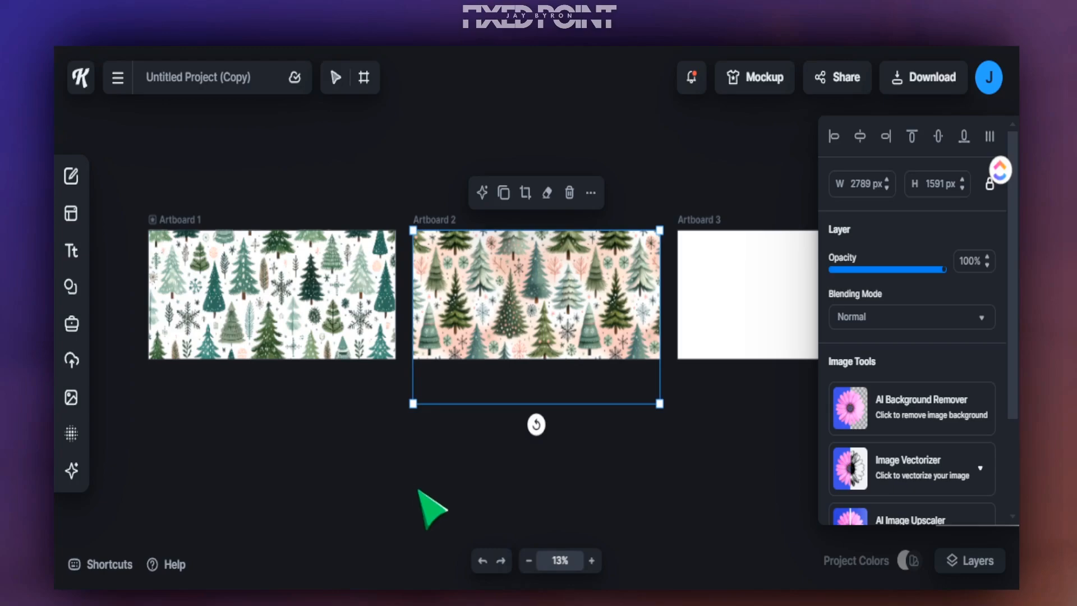
{"action": "left_click", "coordinate": [270, 313]}
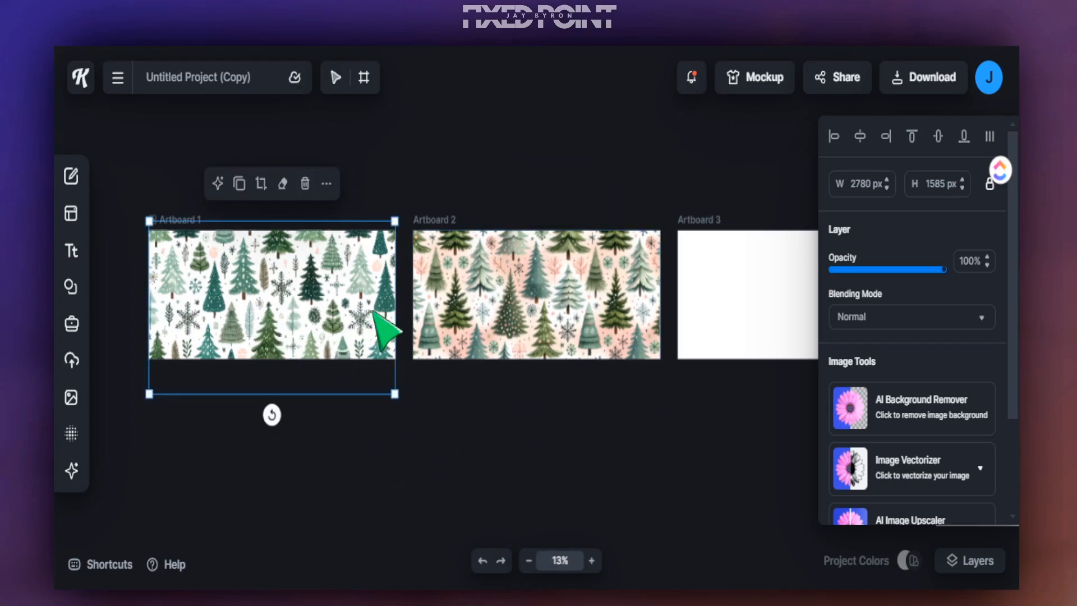
{"action": "left_click", "coordinate": [483, 341]}
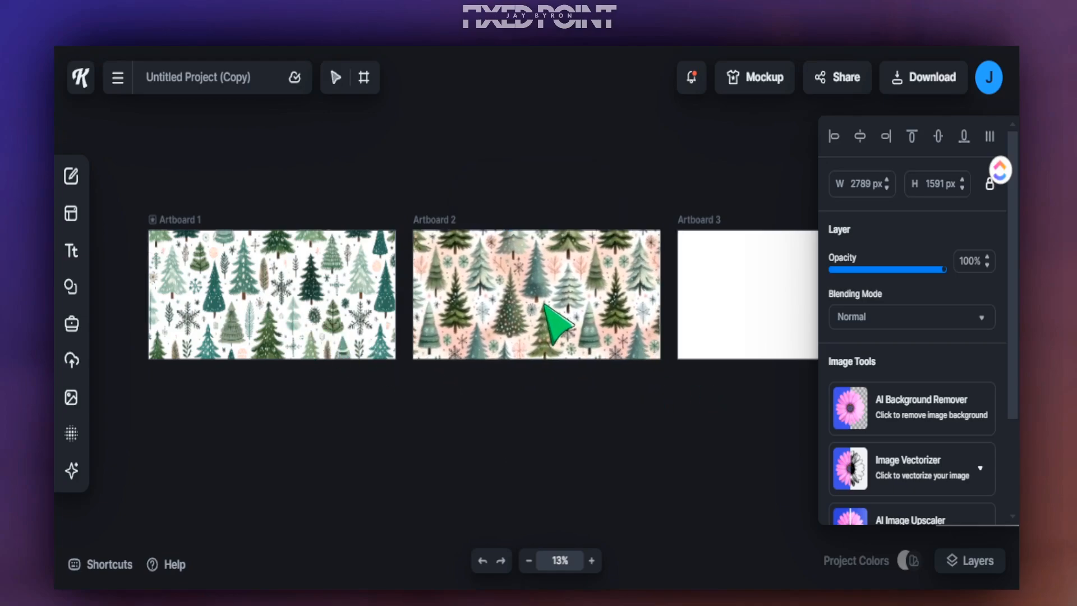
{"action": "mouse_move", "coordinate": [298, 308]}
{"action": "left_mouse_down"}
{"action": "mouse_move", "coordinate": [313, 308]}
{"action": "mouse_move", "coordinate": [299, 307]}
{"action": "left_mouse_up"}
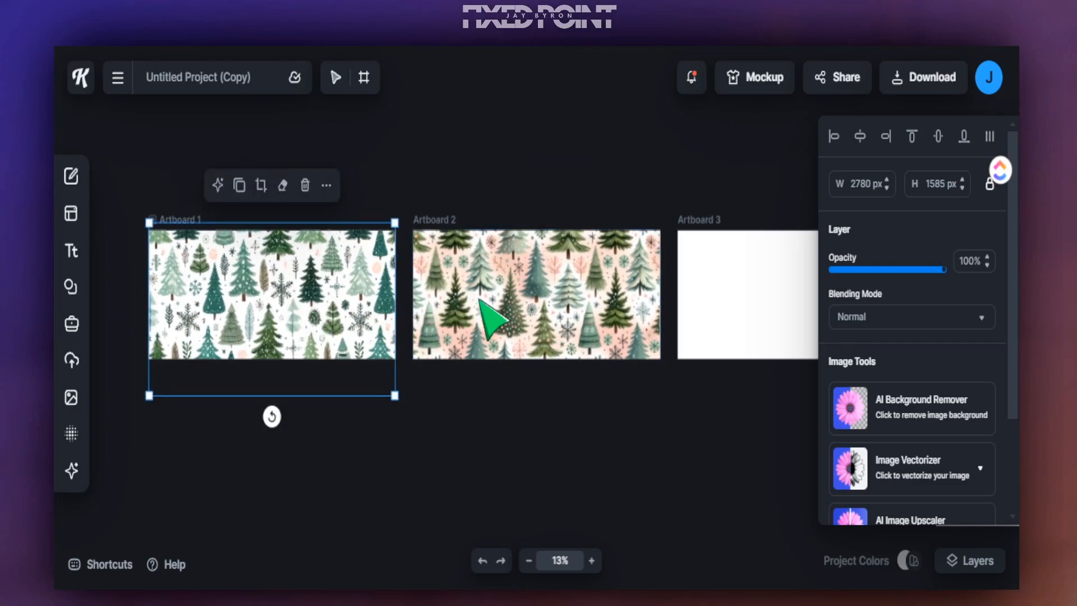
{"action": "left_click", "coordinate": [494, 301]}
Remove the pink background from the tree pattern on the second artboard with the AI Background Remover
{"action": "left_click", "coordinate": [590, 562]}
{"action": "mouse_move", "coordinate": [572, 330]}
{"action": "left_mouse_down"}
{"action": "mouse_move", "coordinate": [572, 359]}
{"action": "mouse_move", "coordinate": [575, 346]}
{"action": "left_mouse_up"}
{"action": "left_click", "coordinate": [291, 295]}
{"action": "left_click_drag", "start_coordinate": [510, 349], "coordinate": [522, 318]}
{"action": "left_click", "coordinate": [323, 297]}
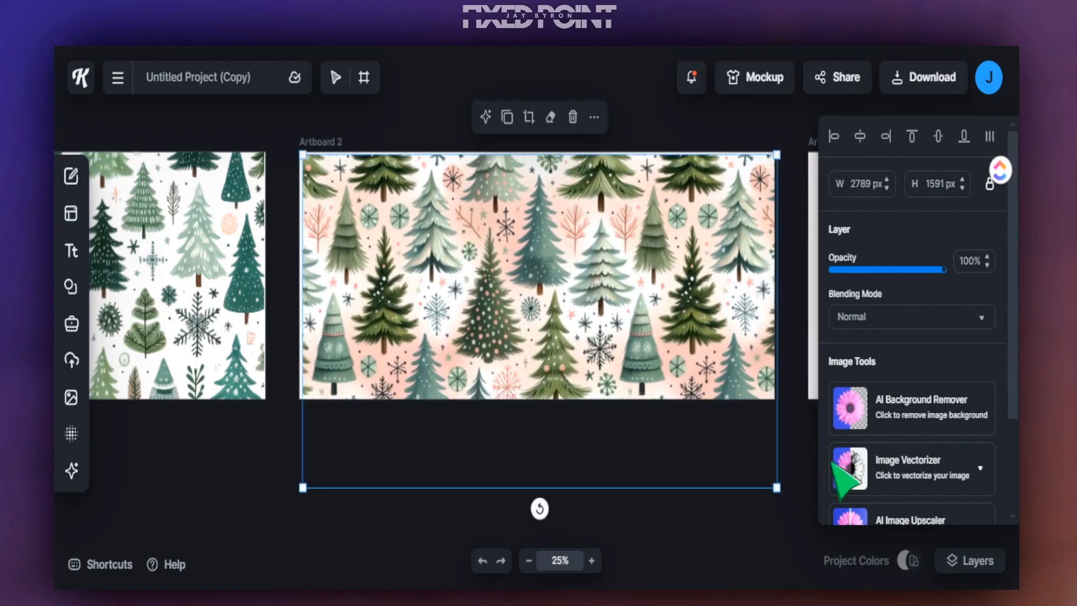
{"action": "left_click", "coordinate": [900, 416]}
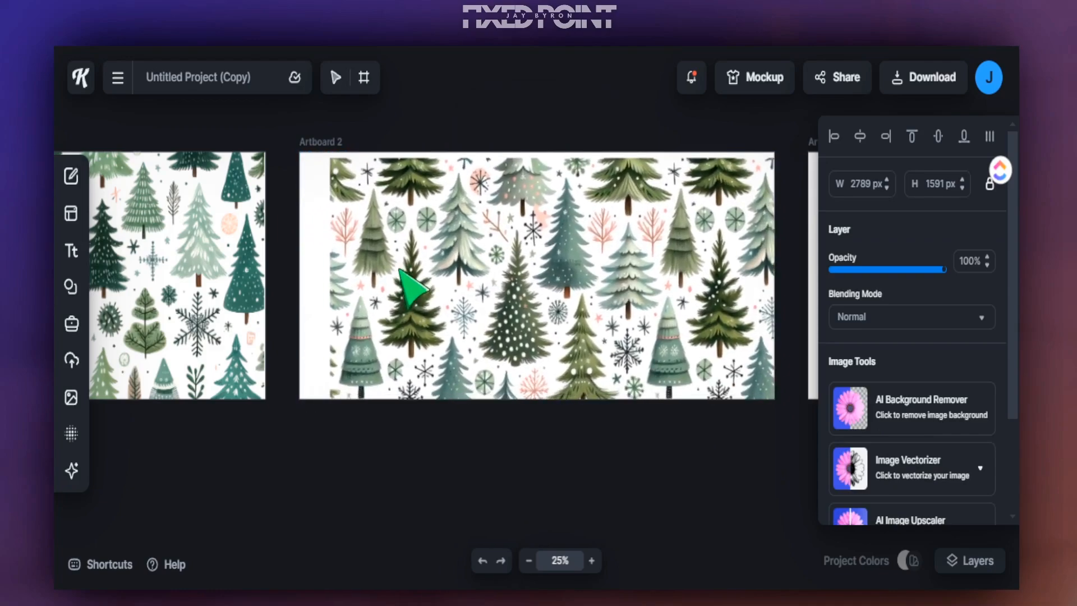
{"action": "left_click", "coordinate": [325, 510]}
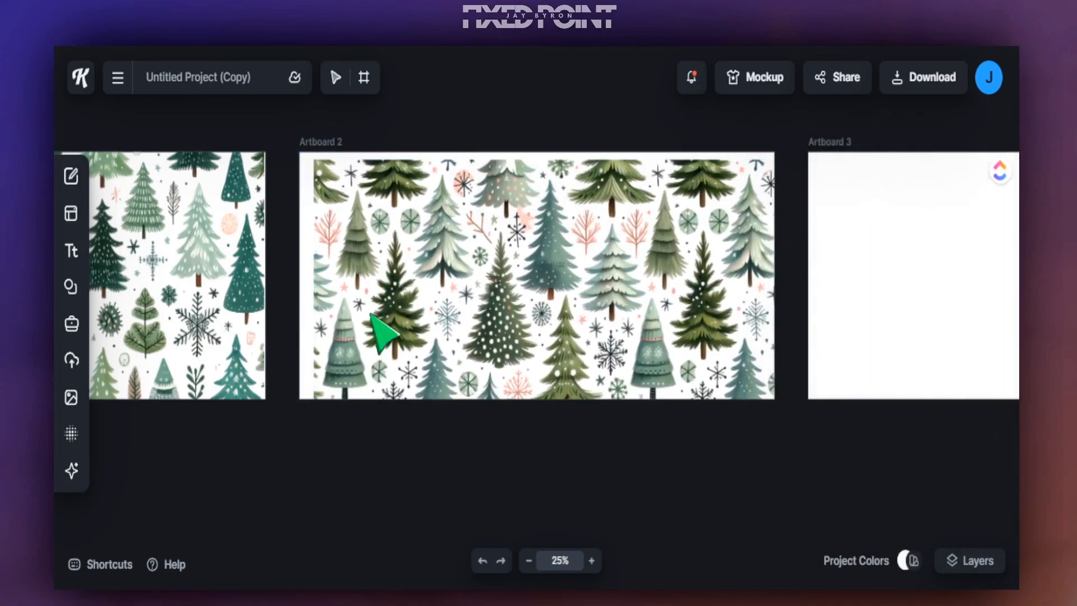
Shift the cut-out tree pattern, try a BE5D5D background on the second artboard, and return the background to white
{"action": "left_click_drag", "start_coordinate": [374, 307], "coordinate": [358, 321]}
{"action": "left_click_drag", "start_coordinate": [357, 321], "coordinate": [358, 323]}
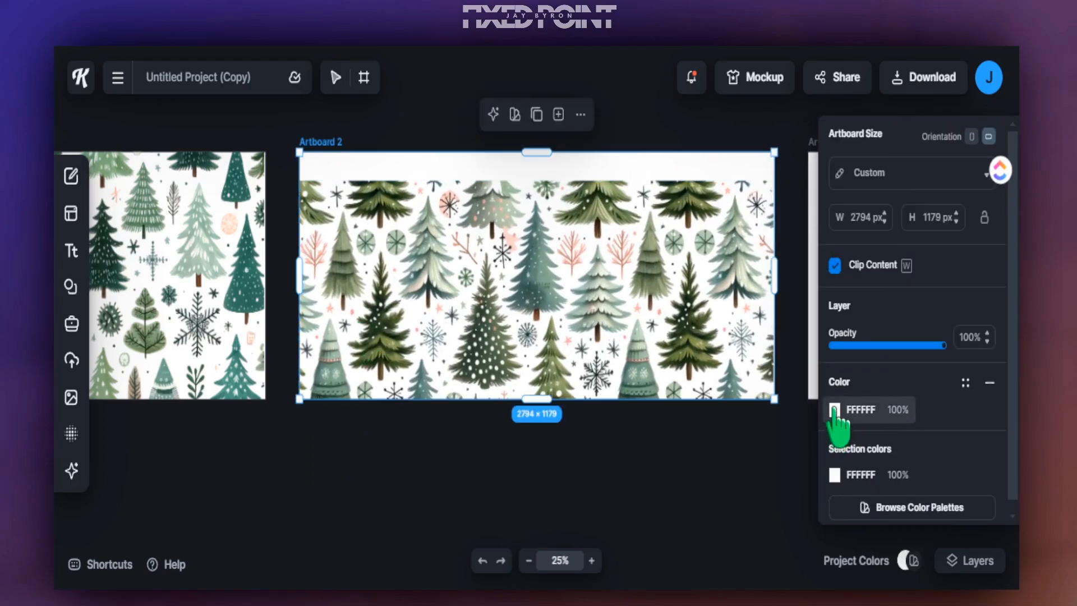
{"action": "left_click", "coordinate": [834, 410]}
{"action": "left_click_drag", "start_coordinate": [732, 312], "coordinate": [728, 291]}
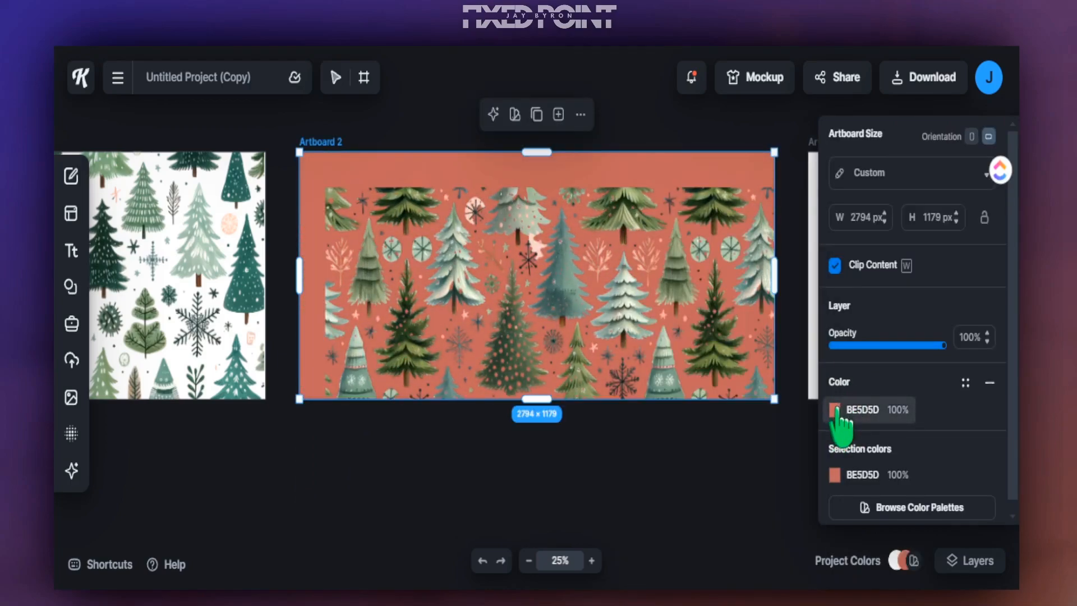
{"action": "left_click", "coordinate": [835, 410]}
{"action": "left_click_drag", "start_coordinate": [739, 306], "coordinate": [584, 208]}
Realign the cut-out tree pattern so its edges match the top and sides of the second artboard
{"action": "left_click", "coordinate": [505, 441]}
{"action": "left_click_drag", "start_coordinate": [456, 337], "coordinate": [432, 300]}
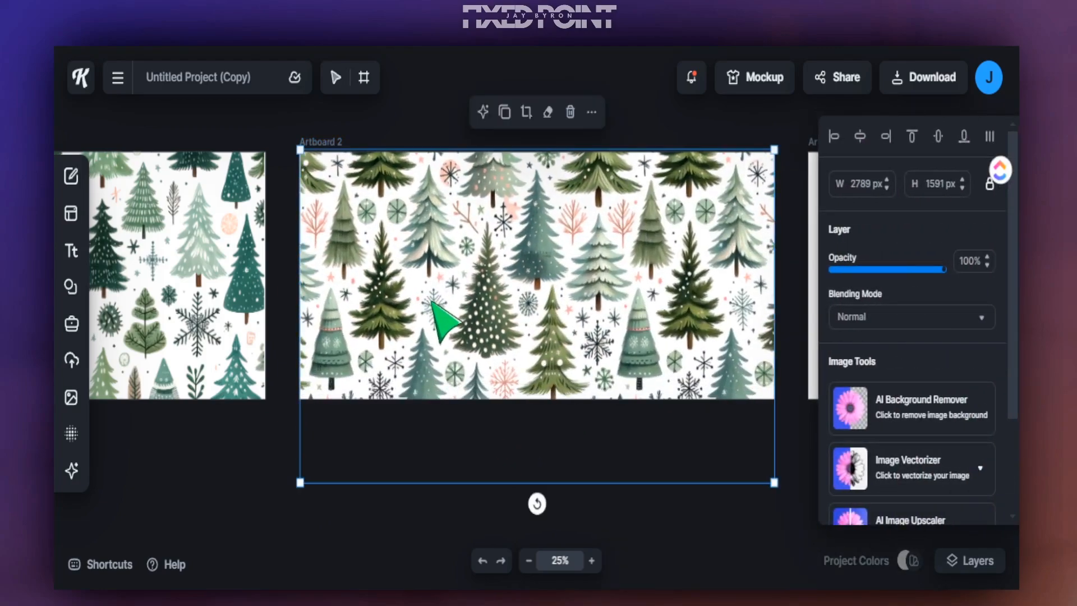
{"action": "left_click", "coordinate": [530, 561]}
{"action": "left_click", "coordinate": [630, 494]}
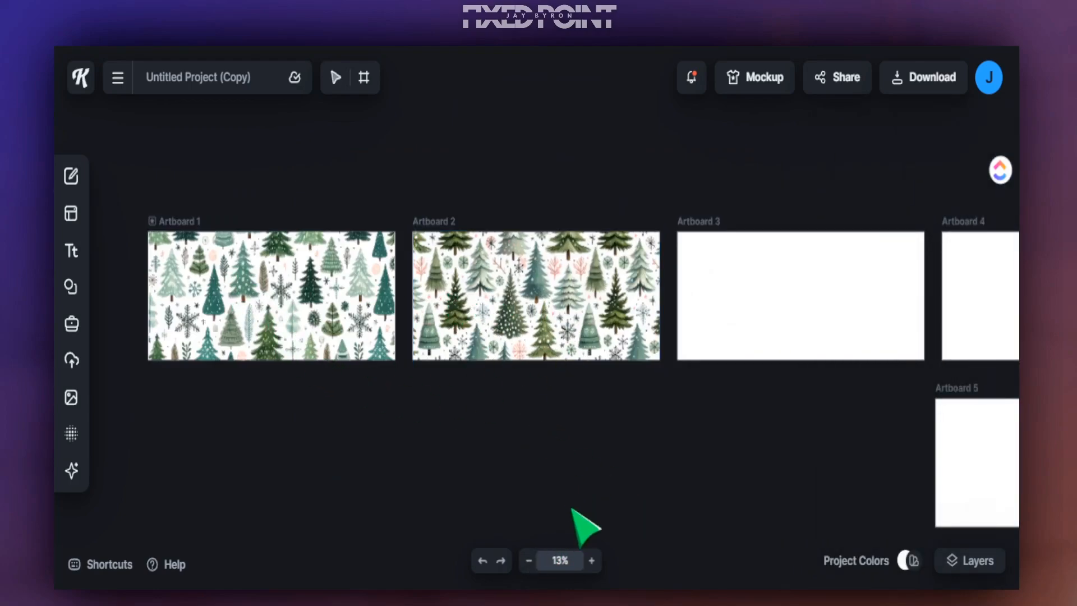
Inspect the tree pattern on the first artboard up close
{"action": "left_click", "coordinate": [242, 287]}
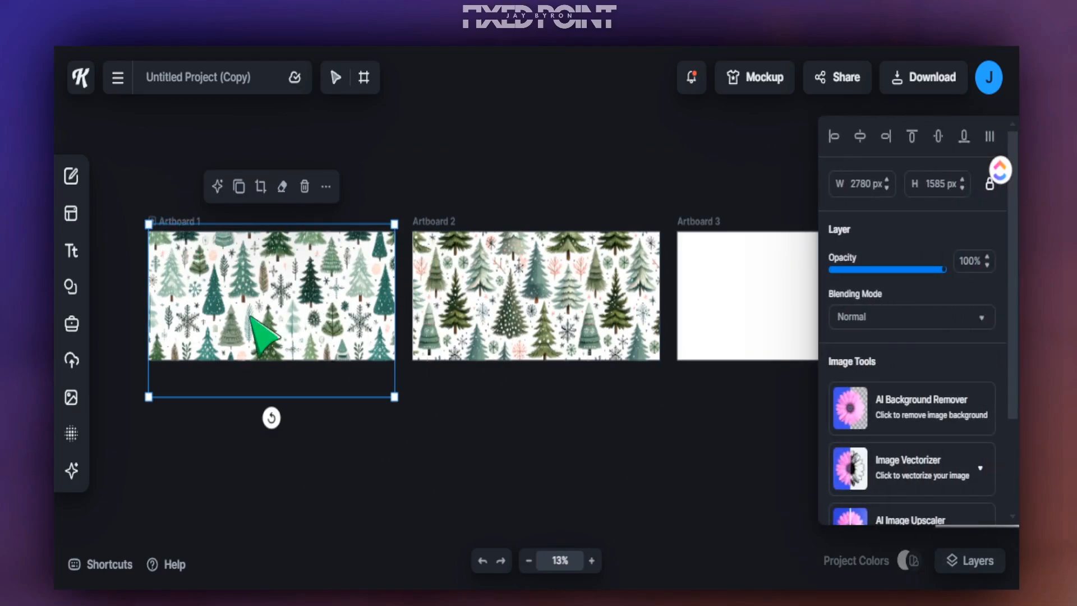
{"action": "left_click", "coordinate": [592, 562]}
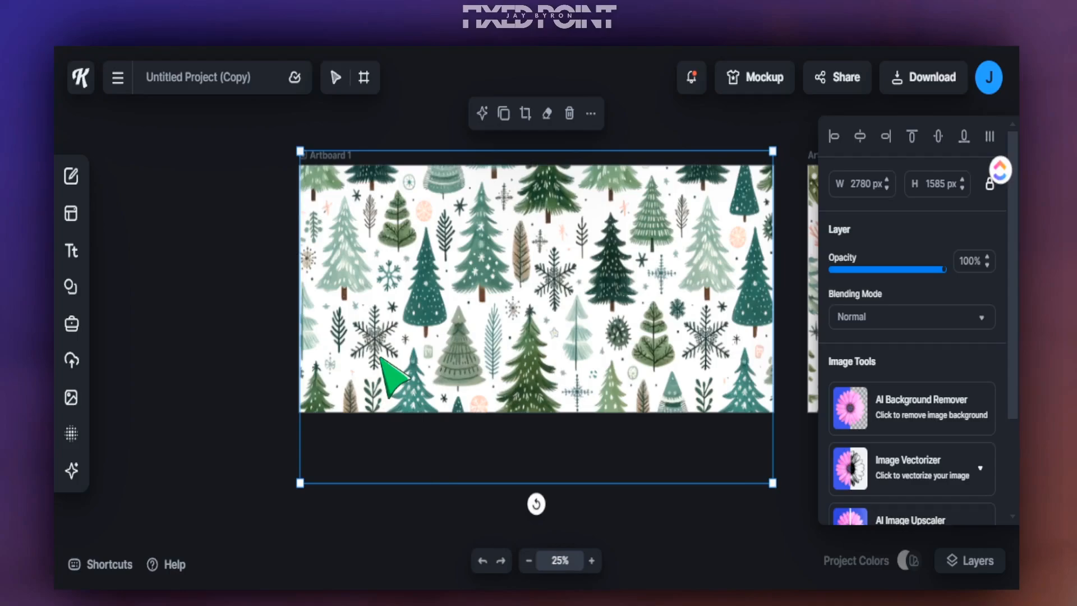
{"action": "left_click", "coordinate": [528, 561]}
{"action": "left_click", "coordinate": [592, 561]}
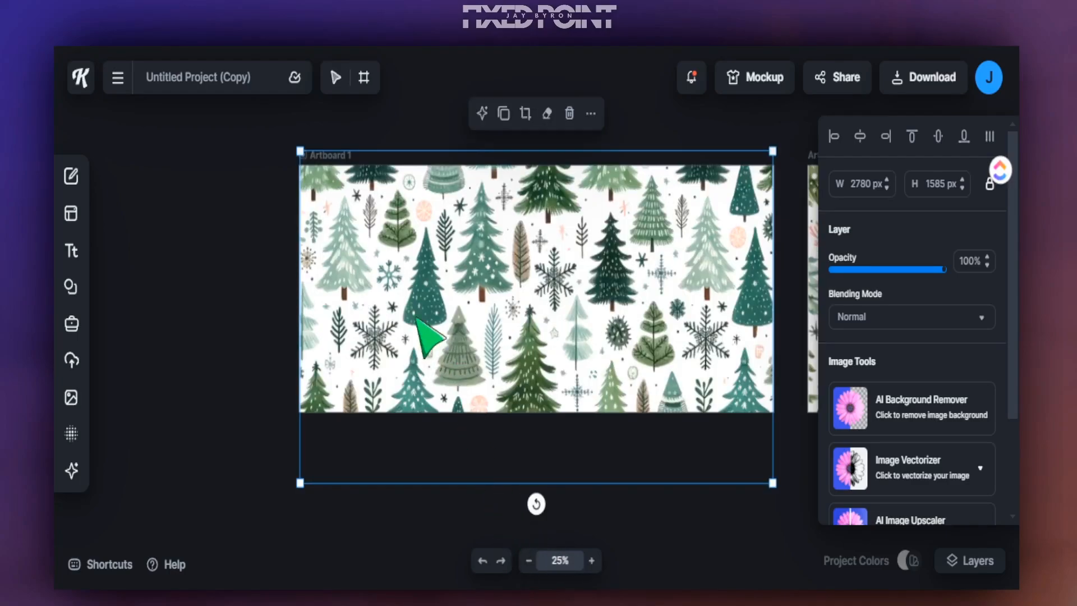
{"action": "left_click", "coordinate": [528, 561]}
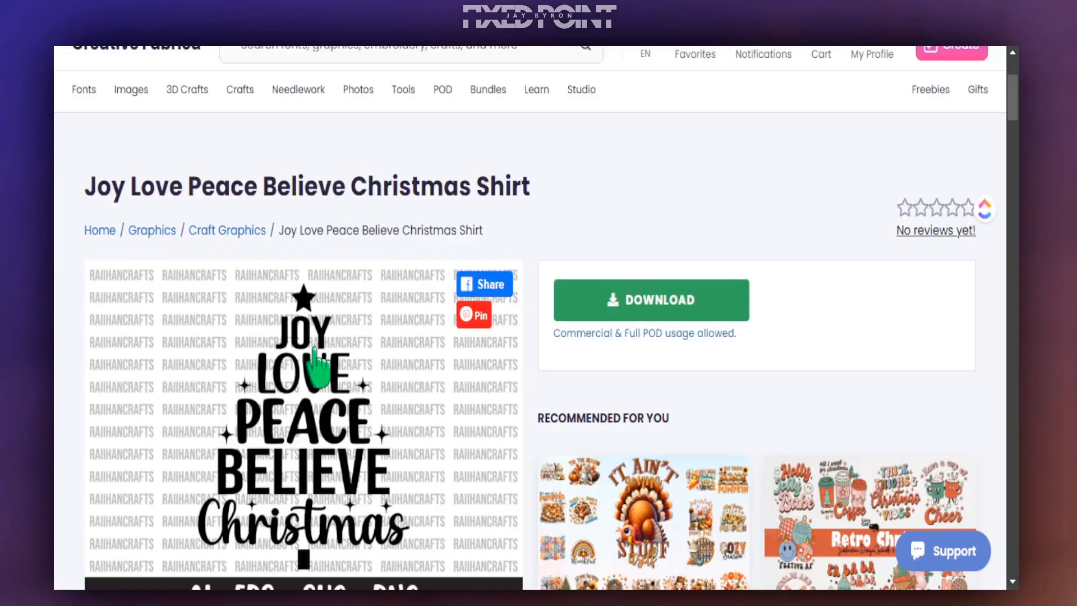
Switch to Creative Fabrica and review the page of the Joy Love Peace Believe Christmas Shirt graphic
{"action": "scroll", "coordinate": [320, 388], "scroll_direction": "down", "scroll_amount": 2}
{"action": "scroll", "coordinate": [321, 386], "scroll_direction": "up", "scroll_amount": 2}
{"action": "scroll", "coordinate": [321, 386], "scroll_direction": "down", "scroll_amount": 2}
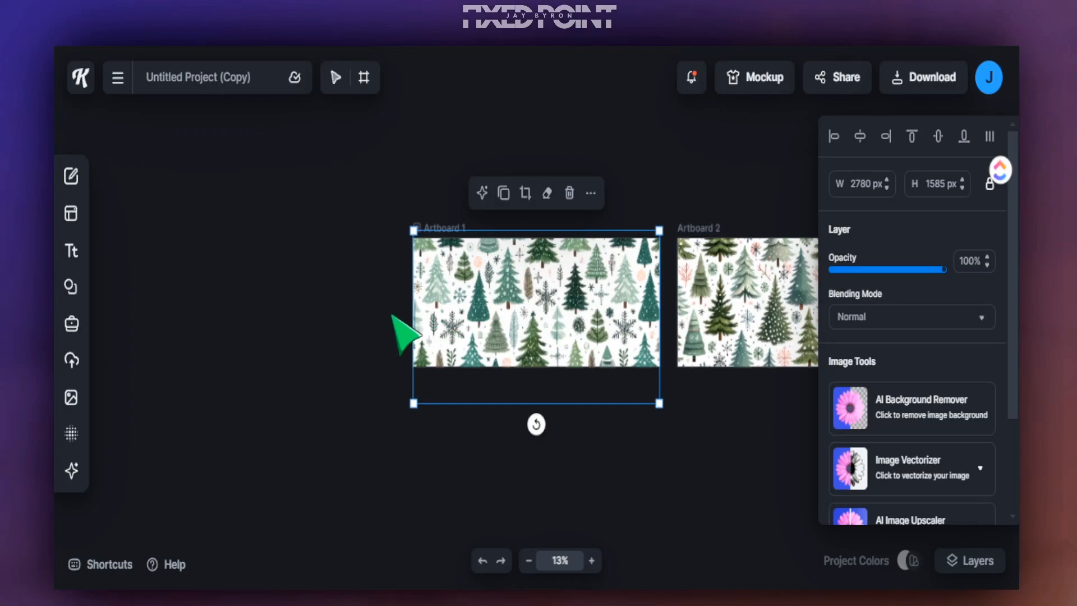
Place the uploaded Joy Love Peace Believe Christmas graphic on the right side of the first artboard, scaled to about 784 × 863 px
{"action": "left_click", "coordinate": [398, 338]}
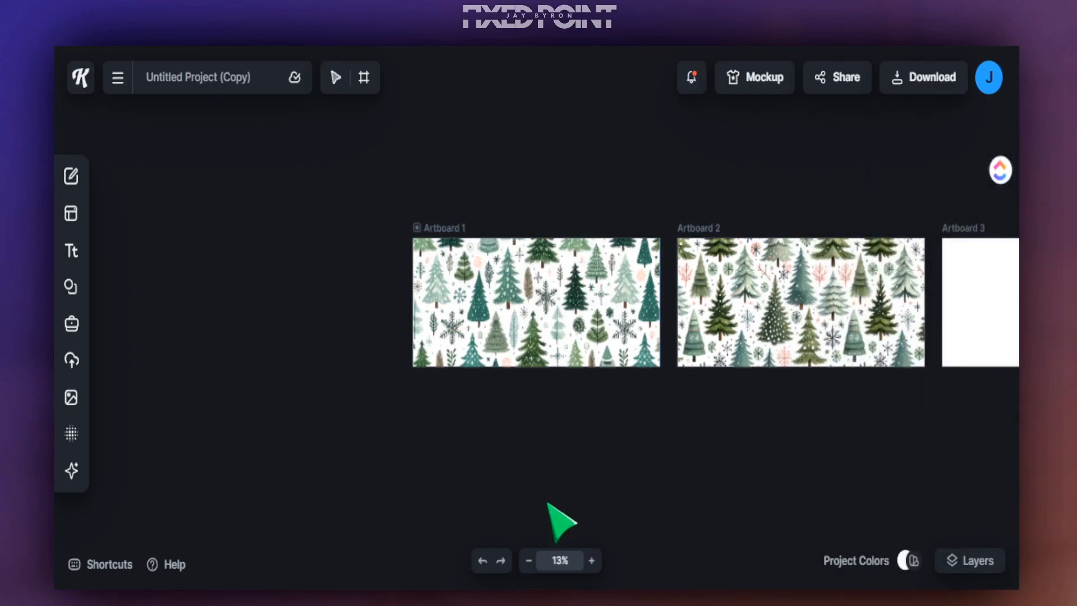
{"action": "left_click", "coordinate": [529, 561]}
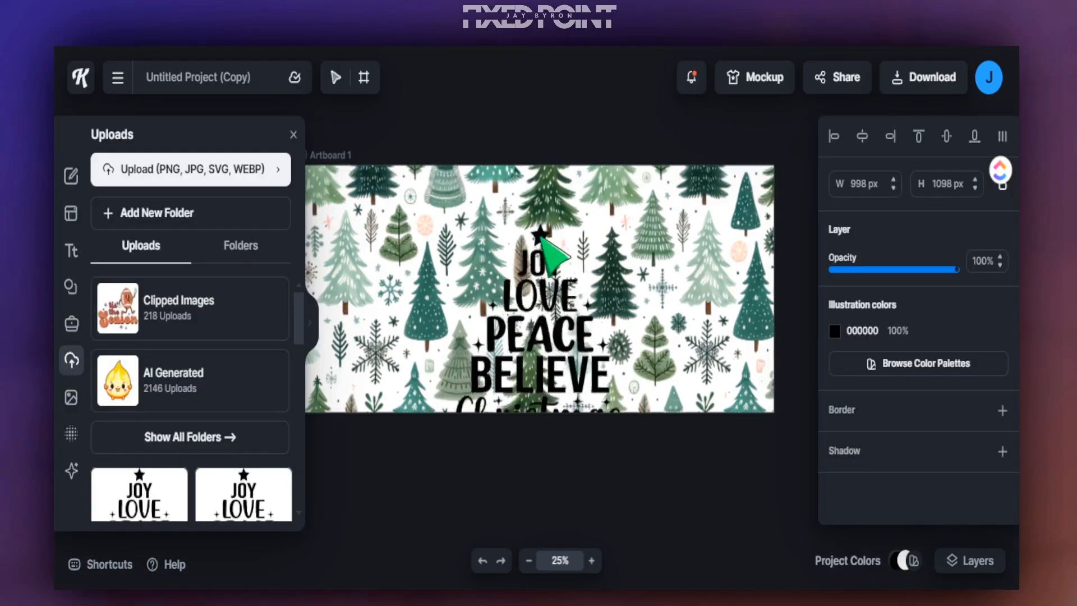
{"action": "left_click_drag", "start_coordinate": [626, 418], "coordinate": [712, 383]}
{"action": "left_click_drag", "start_coordinate": [660, 290], "coordinate": [684, 321]}
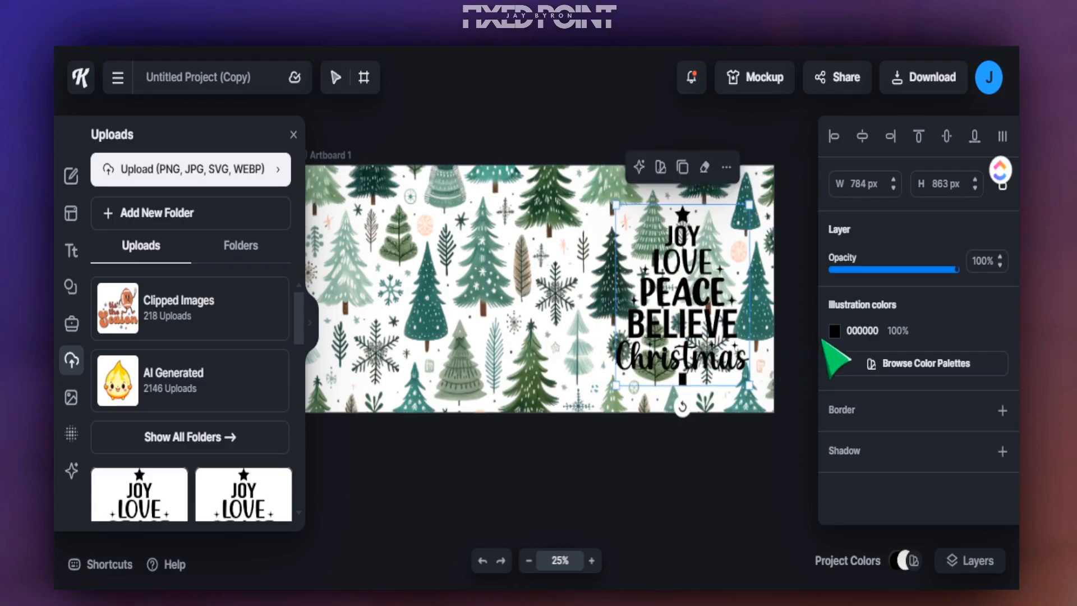
Recolor the Joy Love Peace Believe Christmas graphic to dark red 5F1D1D
{"action": "left_click", "coordinate": [835, 333]}
{"action": "left_click_drag", "start_coordinate": [772, 361], "coordinate": [759, 325]}
{"action": "left_click", "coordinate": [808, 191]}
{"action": "left_click", "coordinate": [703, 265]}
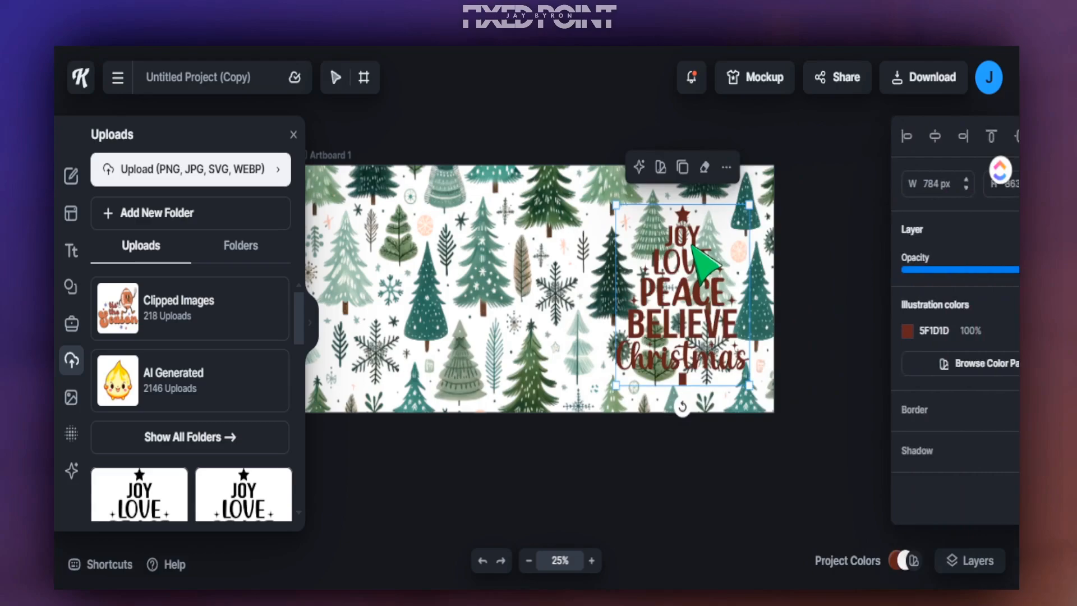
Move the Christmas graphic near the middle of the first artboard and recolor it to coral DA7C7D
{"action": "left_click_drag", "start_coordinate": [703, 265], "coordinate": [525, 234]}
{"action": "left_click", "coordinate": [837, 337]}
{"action": "left_click_drag", "start_coordinate": [721, 359], "coordinate": [716, 305]}
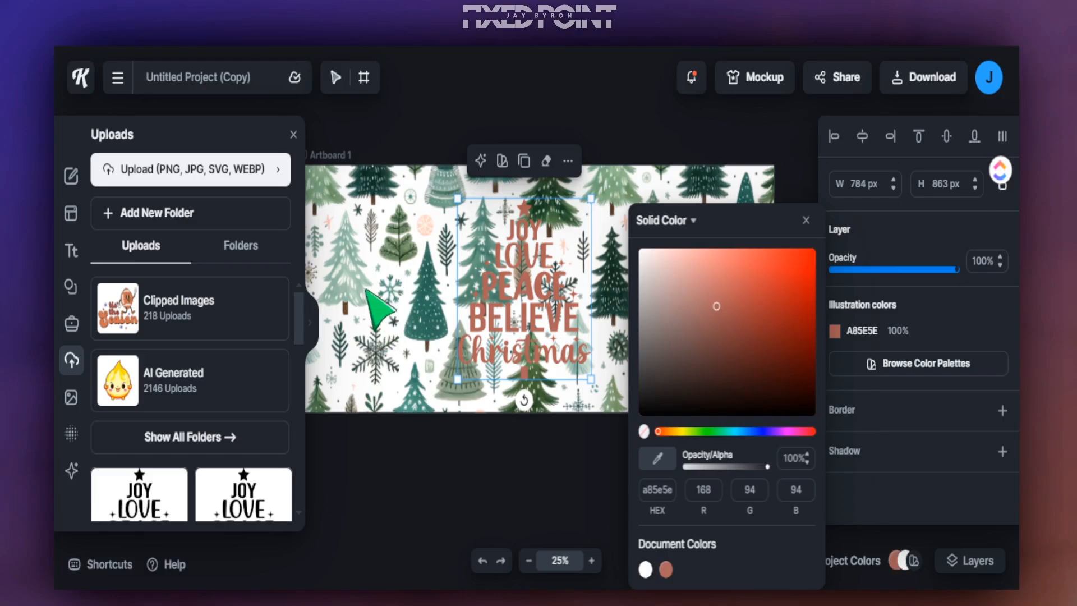
{"action": "left_click_drag", "start_coordinate": [701, 323], "coordinate": [675, 348]}
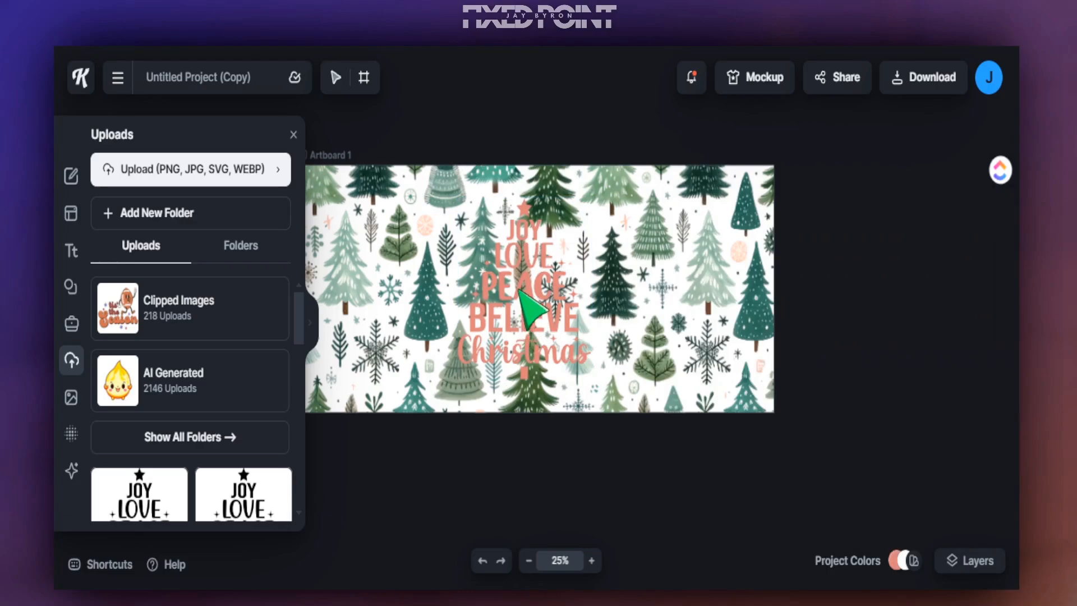
{"action": "left_click", "coordinate": [519, 291]}
{"action": "left_click_drag", "start_coordinate": [519, 292], "coordinate": [494, 303]}
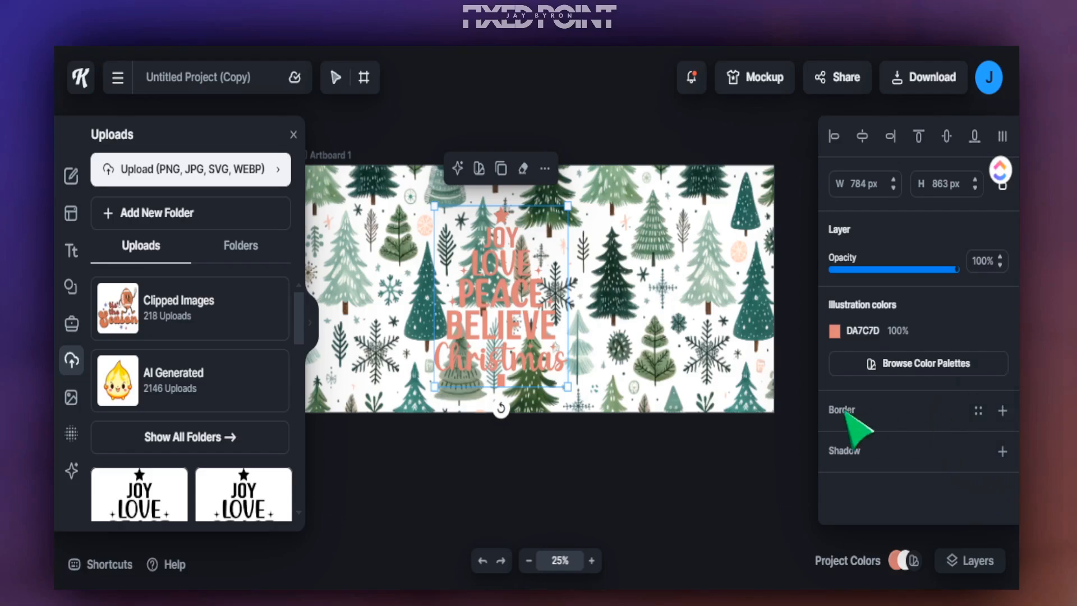
Add a black 000000 border with a weight of 17.50 to the Christmas graphic
{"action": "left_click", "coordinate": [1002, 410]}
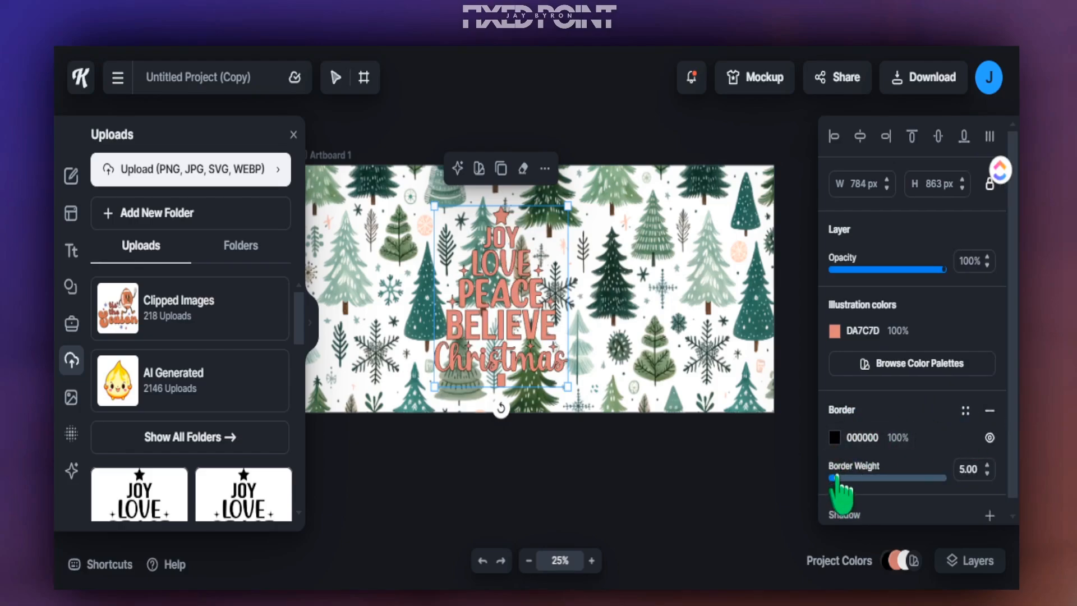
{"action": "mouse_move", "coordinate": [836, 477]}
{"action": "left_mouse_down"}
{"action": "mouse_move", "coordinate": [938, 477]}
{"action": "mouse_move", "coordinate": [847, 478]}
{"action": "left_mouse_up"}
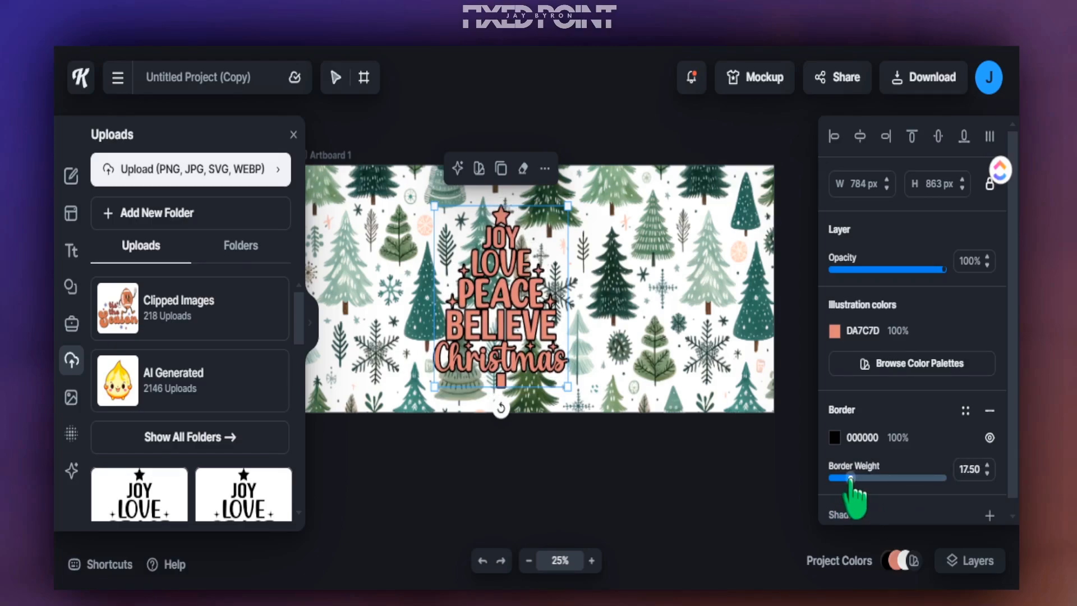
{"action": "left_click", "coordinate": [705, 496]}
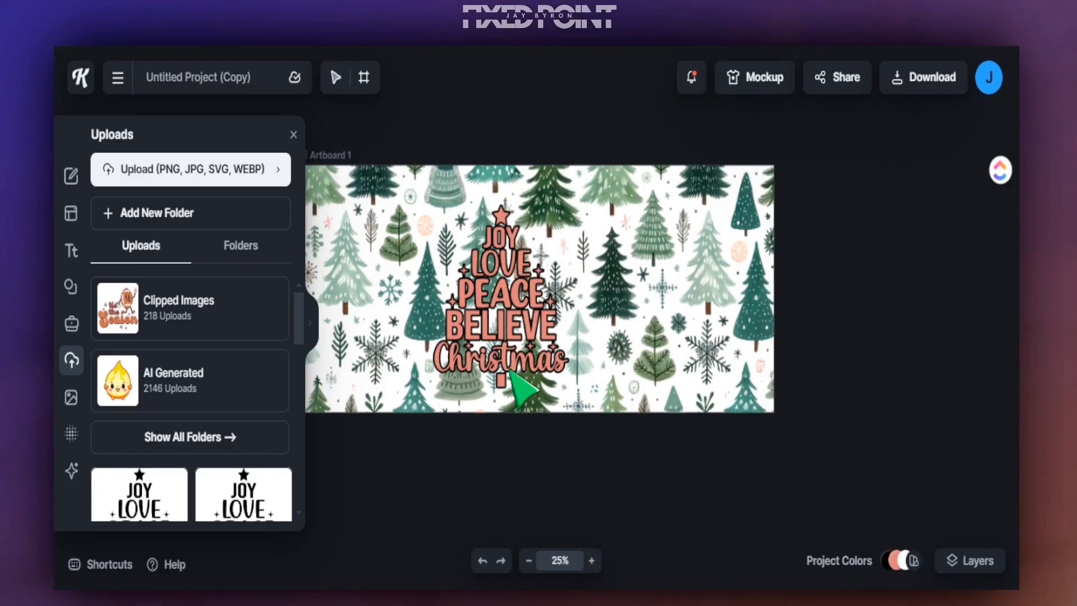
Move the bordered Christmas graphic to the right side of the first artboard and place a duplicate on the left side
{"action": "left_click_drag", "start_coordinate": [507, 353], "coordinate": [671, 320]}
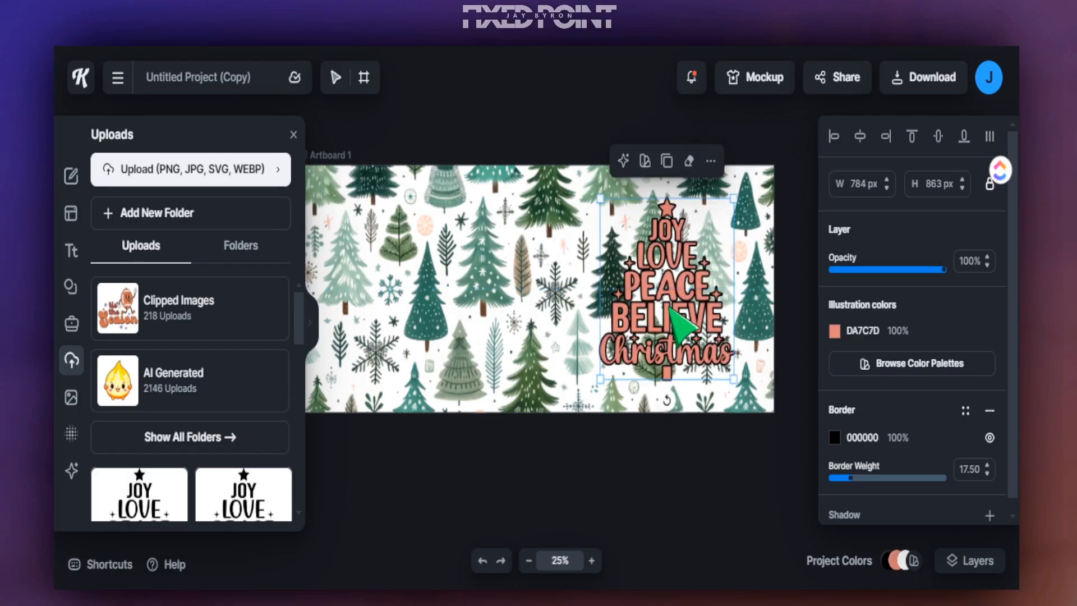
{"action": "left_click", "coordinate": [294, 135]}
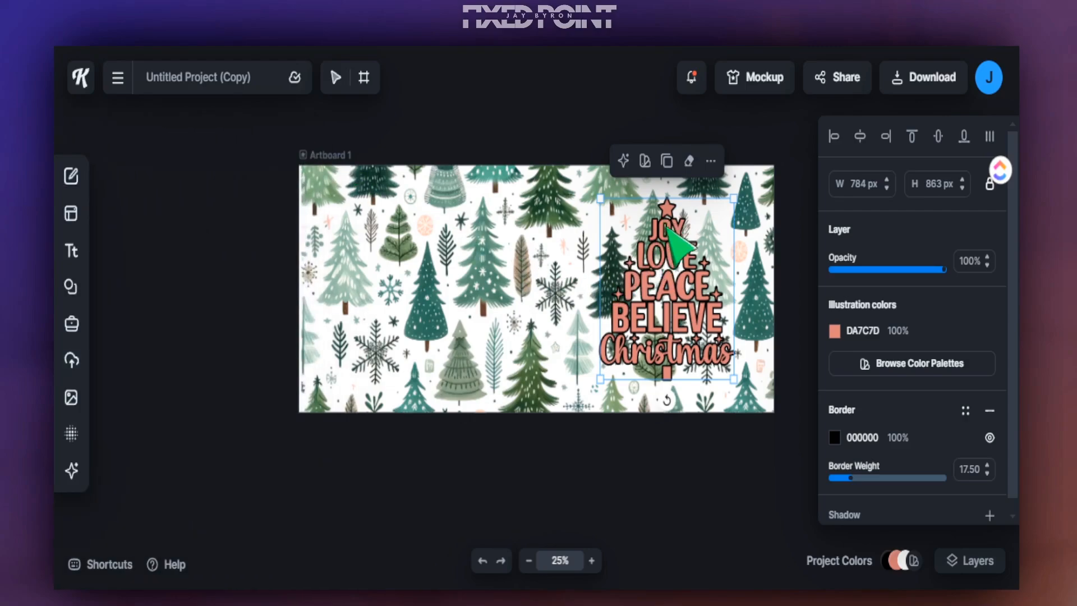
{"action": "left_click", "coordinate": [667, 162]}
{"action": "left_click_drag", "start_coordinate": [675, 313], "coordinate": [387, 309]}
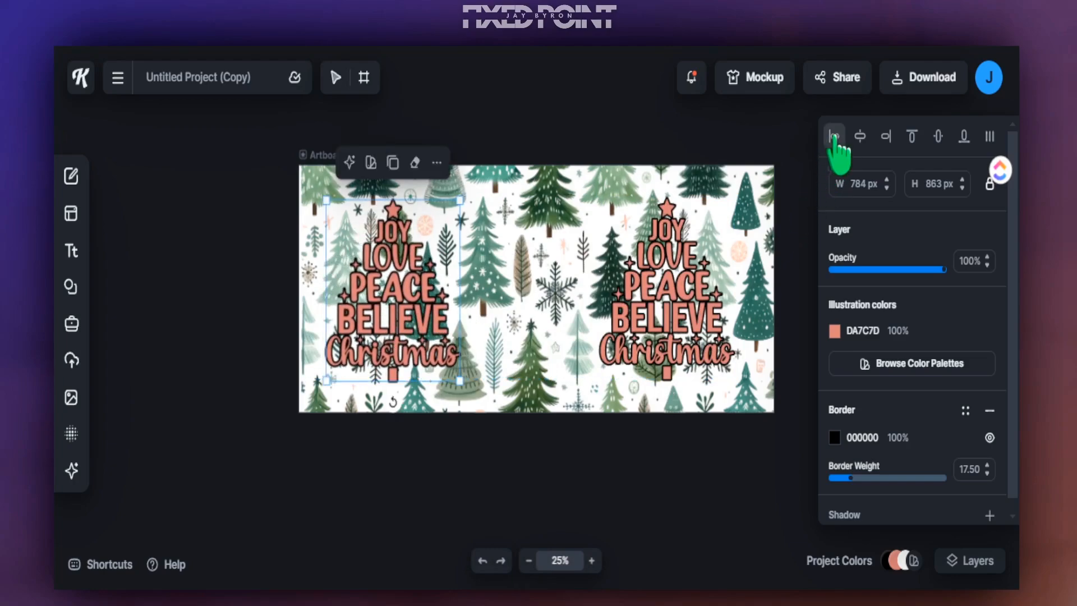
{"action": "left_click", "coordinate": [472, 478]}
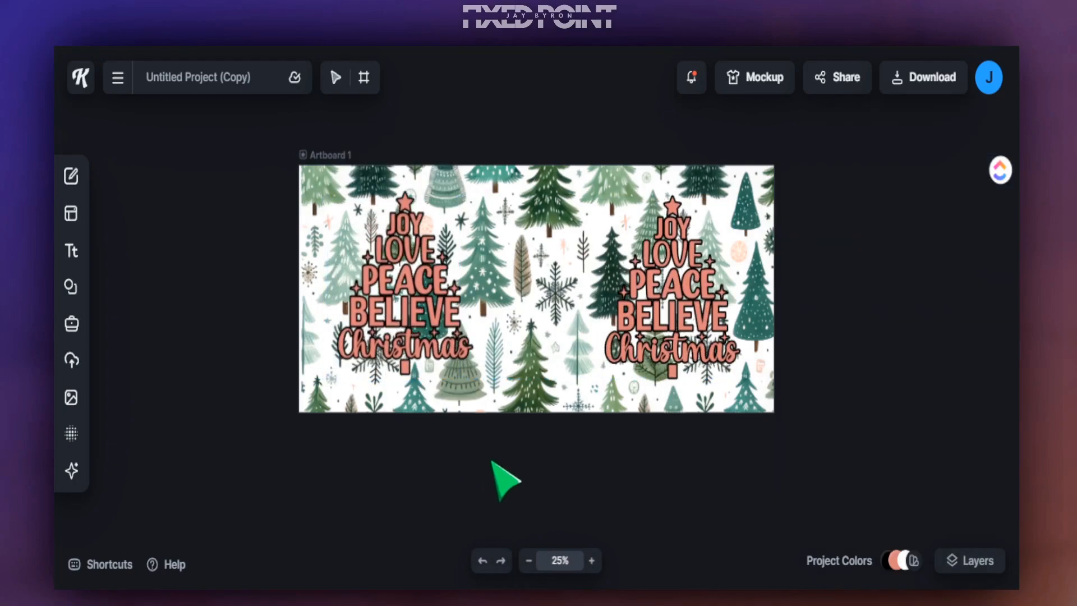
Stretch the Christmas tree background pattern slightly so it fully covers the left edge of Artboard 1
{"action": "left_click", "coordinate": [529, 561]}
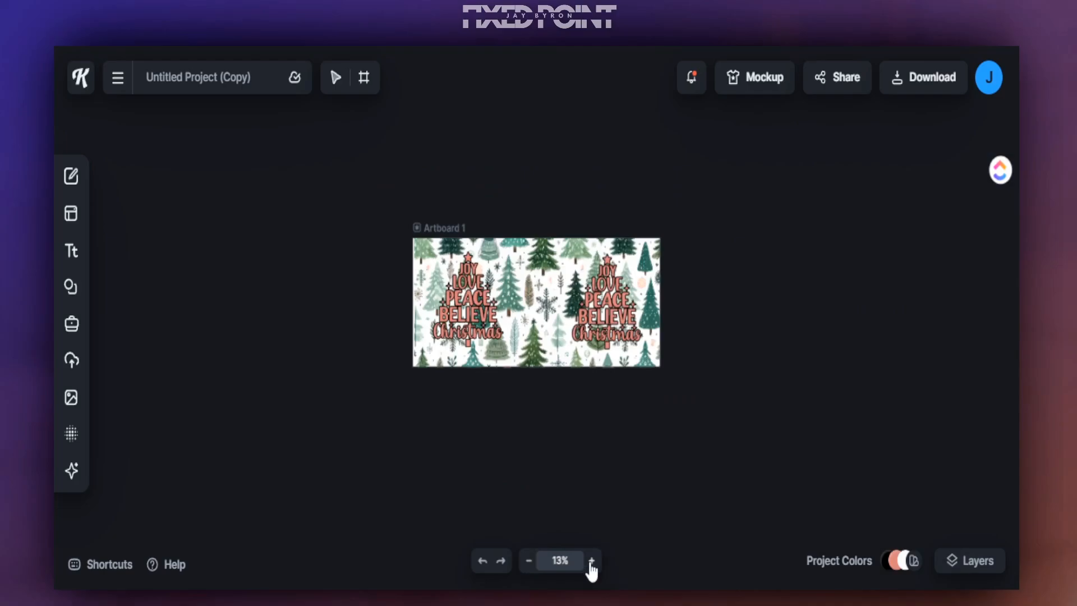
{"action": "left_click", "coordinate": [592, 561]}
{"action": "left_click", "coordinate": [592, 561]}
{"action": "left_click", "coordinate": [529, 561]}
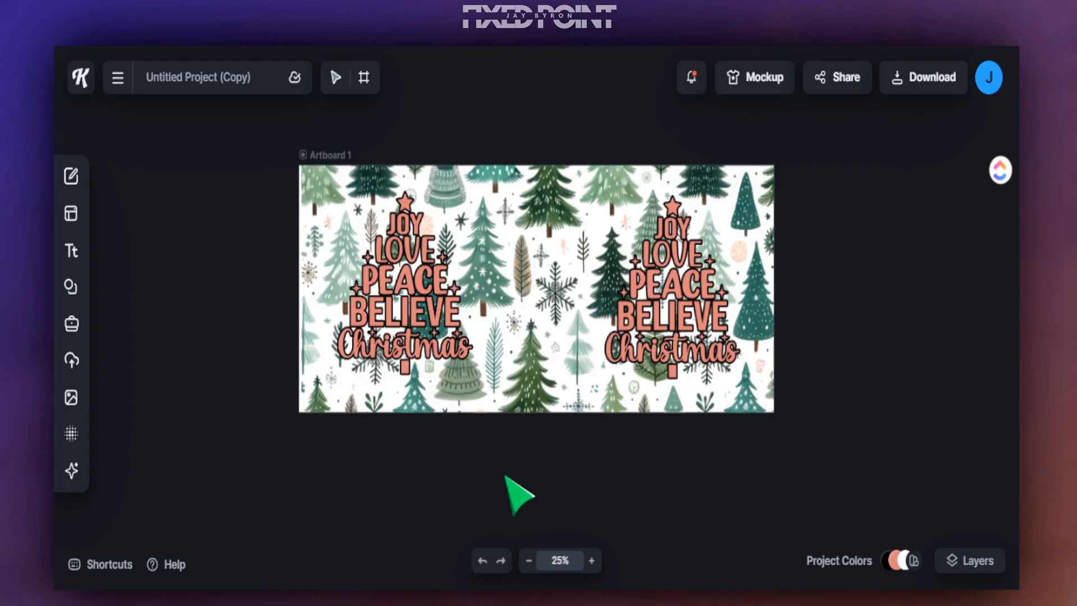
{"action": "left_click", "coordinate": [322, 404]}
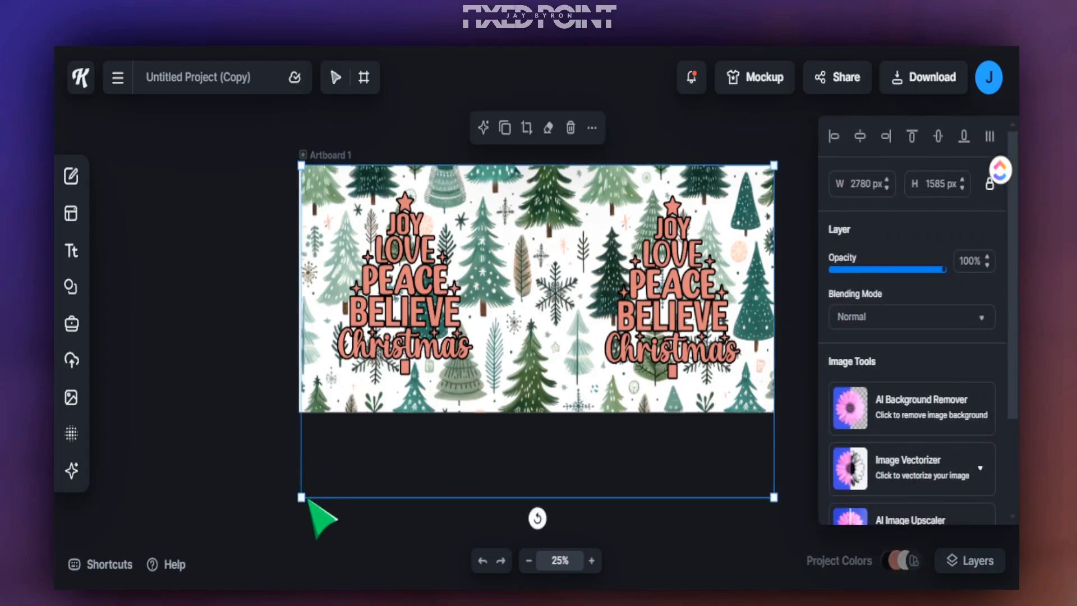
{"action": "left_click", "coordinate": [257, 463]}
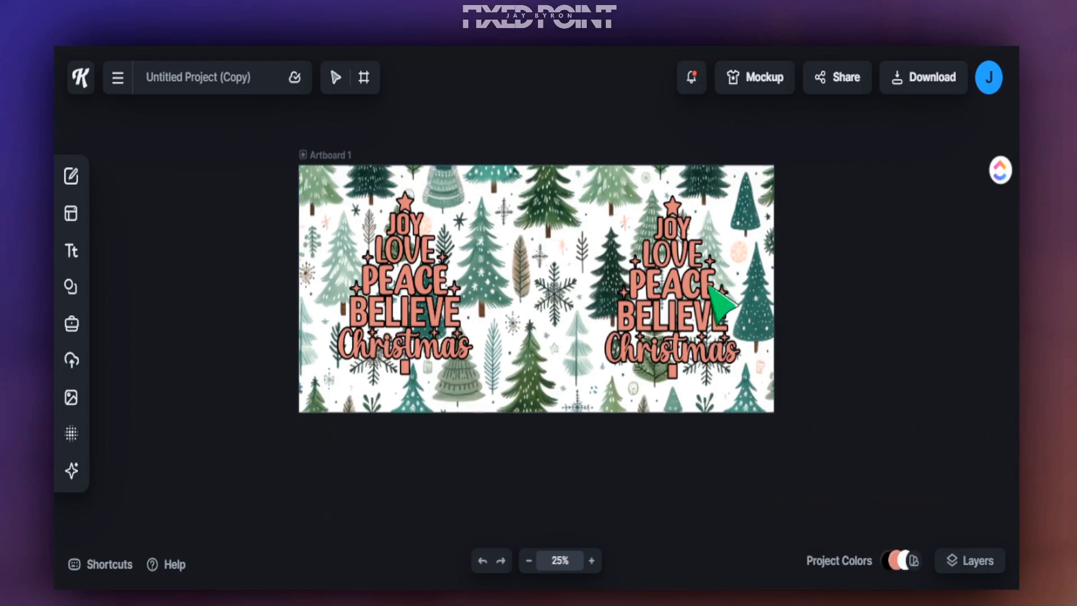
Download Artboard 1 as a PNG with Remove Background and Optimize Quality enabled
{"action": "left_click", "coordinate": [898, 80]}
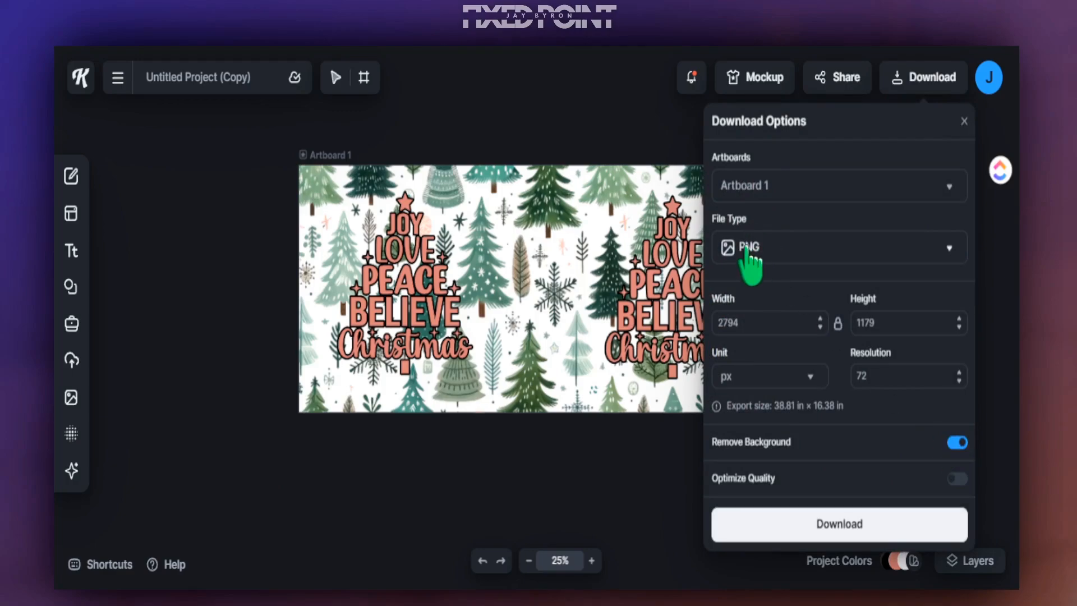
{"action": "left_click", "coordinate": [955, 479]}
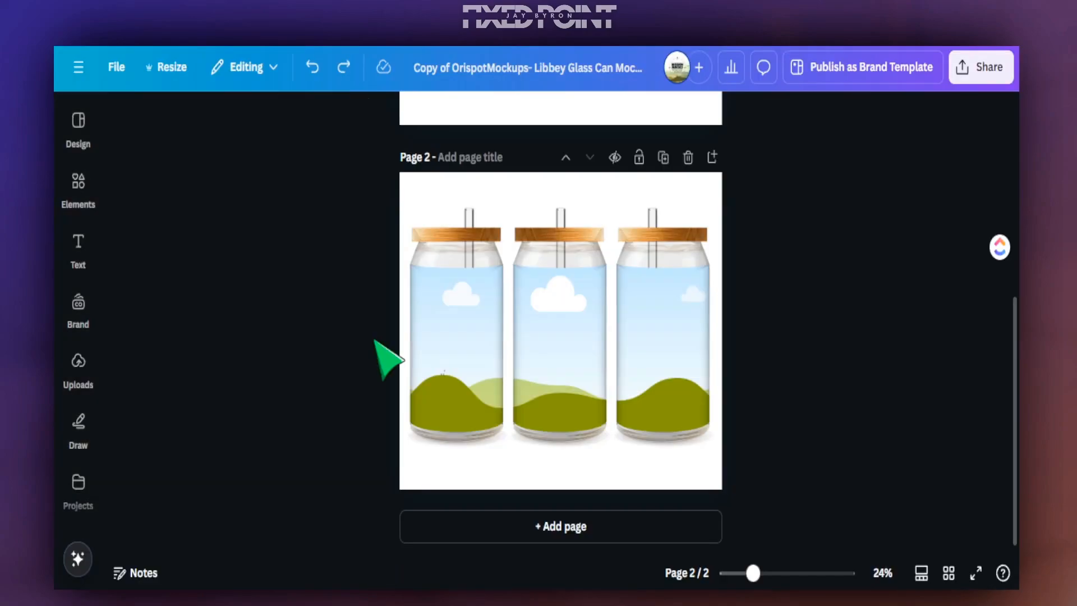
Switch to the Canva glass can mockup and fill the three glasses on page 2 with the uploaded Joy Love Peace Believe Christmas wrap
{"action": "left_click", "coordinate": [79, 364]}
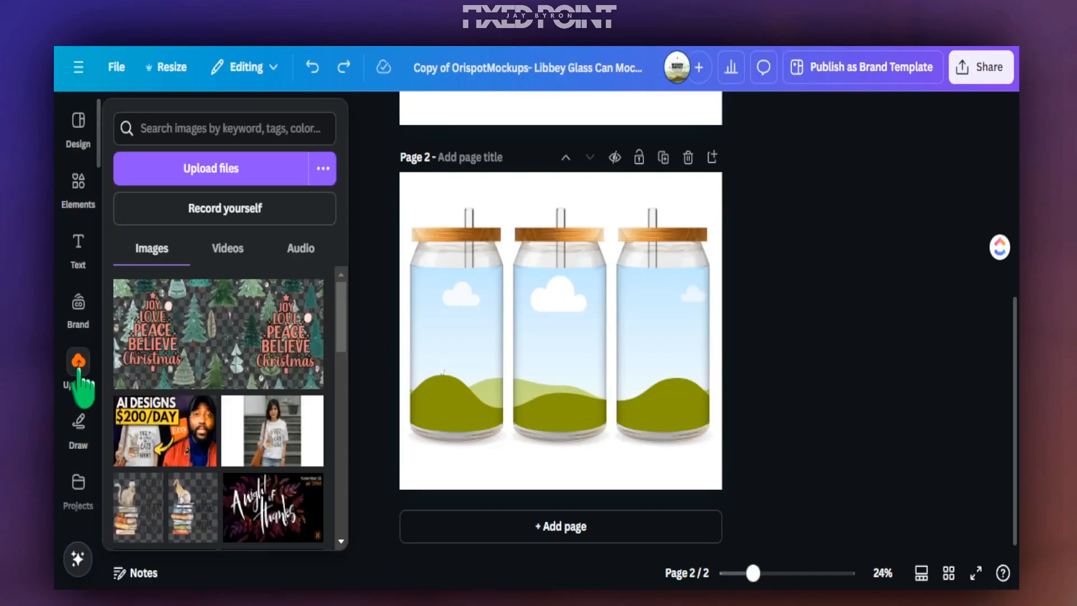
{"action": "left_click_drag", "start_coordinate": [159, 356], "coordinate": [489, 363]}
{"action": "mouse_move", "coordinate": [746, 580]}
{"action": "left_mouse_down"}
{"action": "mouse_move", "coordinate": [774, 583]}
{"action": "mouse_move", "coordinate": [762, 579]}
{"action": "left_mouse_up"}
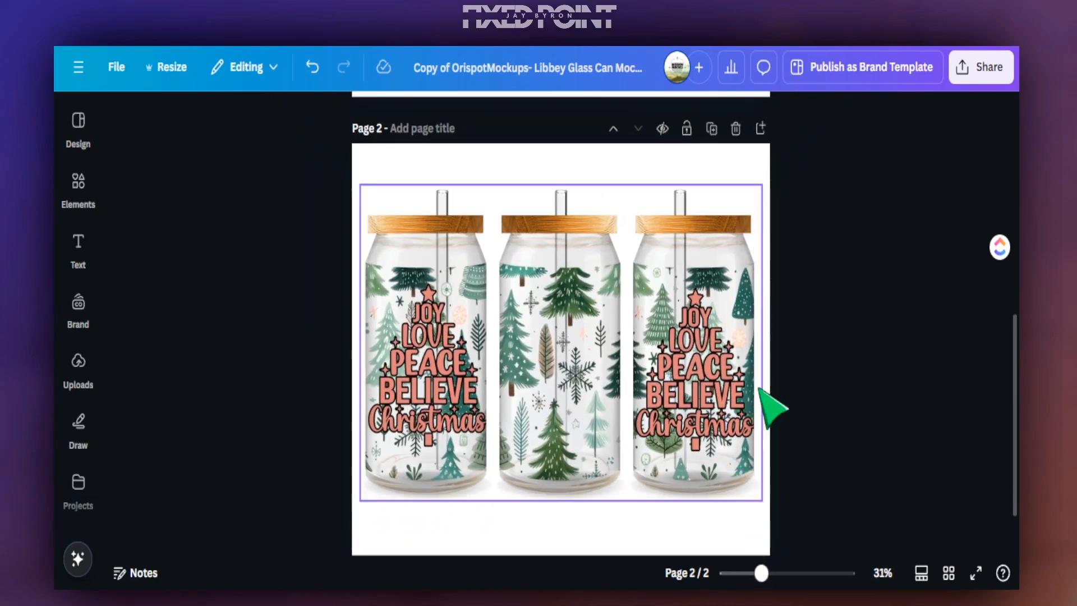
{"action": "left_click", "coordinate": [761, 391]}
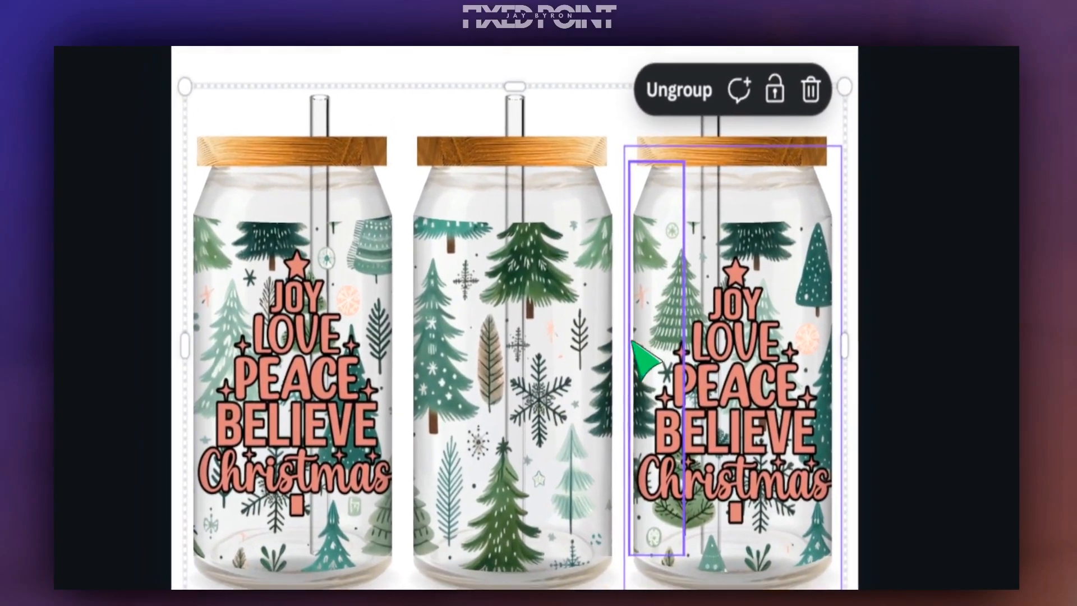
{"action": "left_click", "coordinate": [606, 481]}
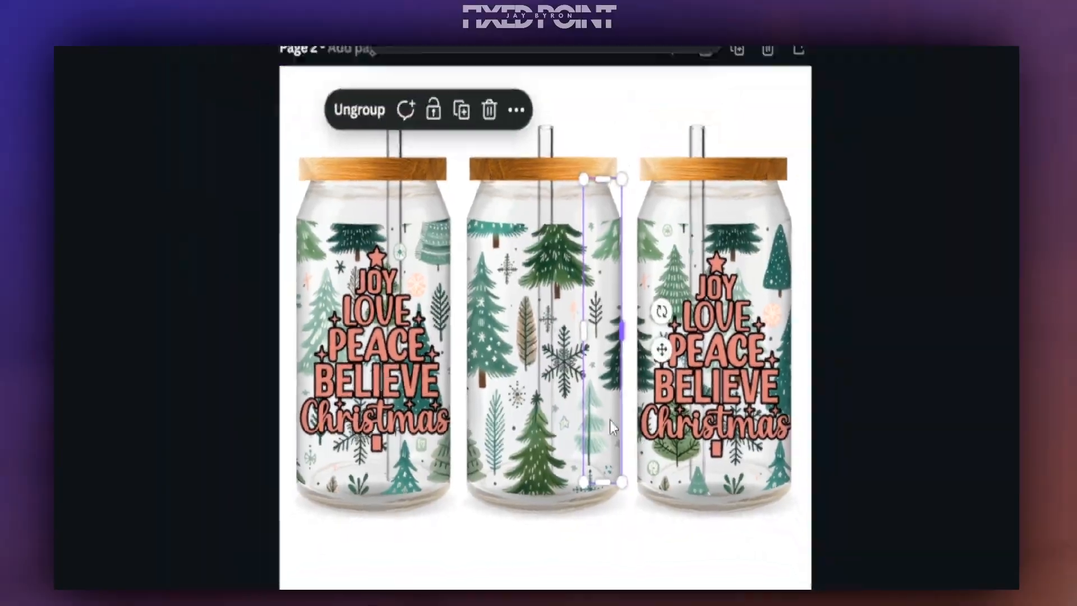